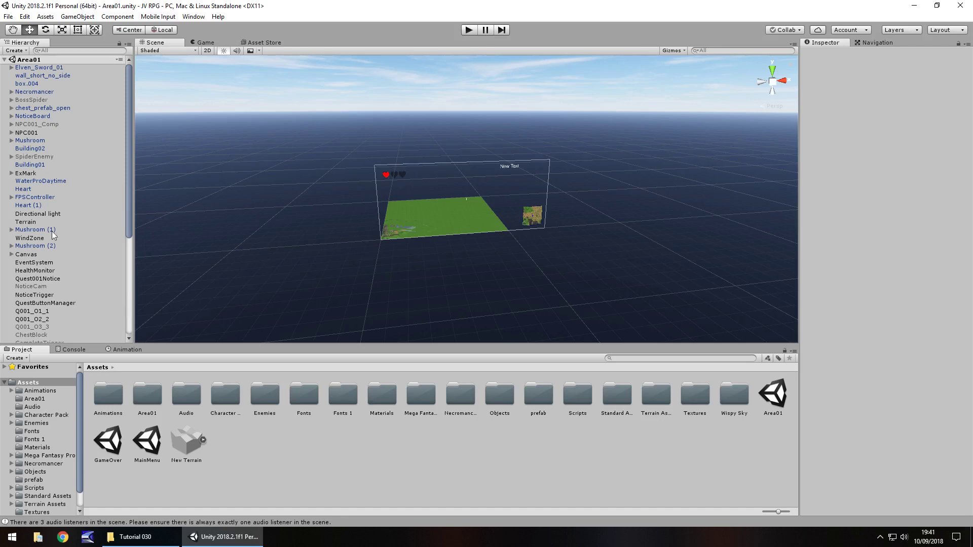
Step: Select InventoryMenu under Canvas and make it active
left_click(11, 255)
scroll(45, 229, "down", 5)
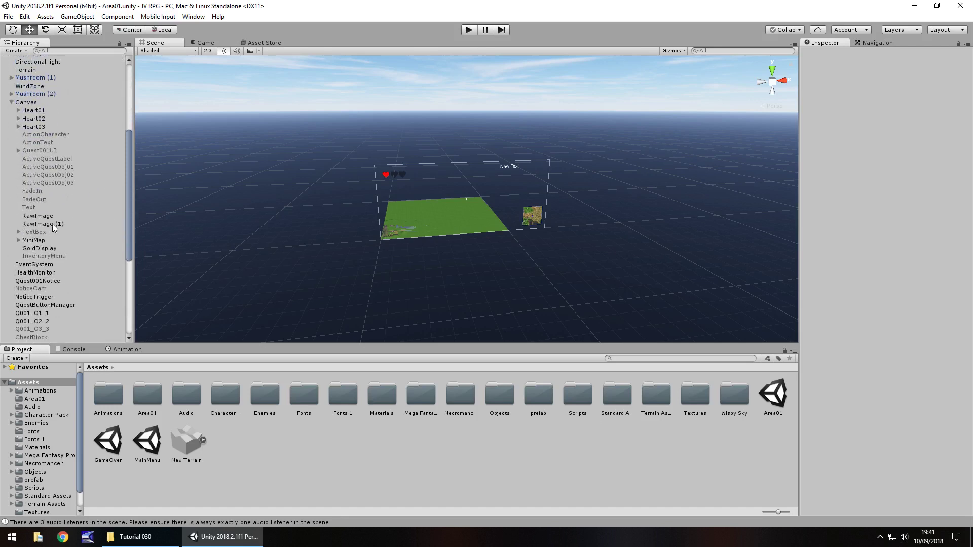
left_click(44, 256)
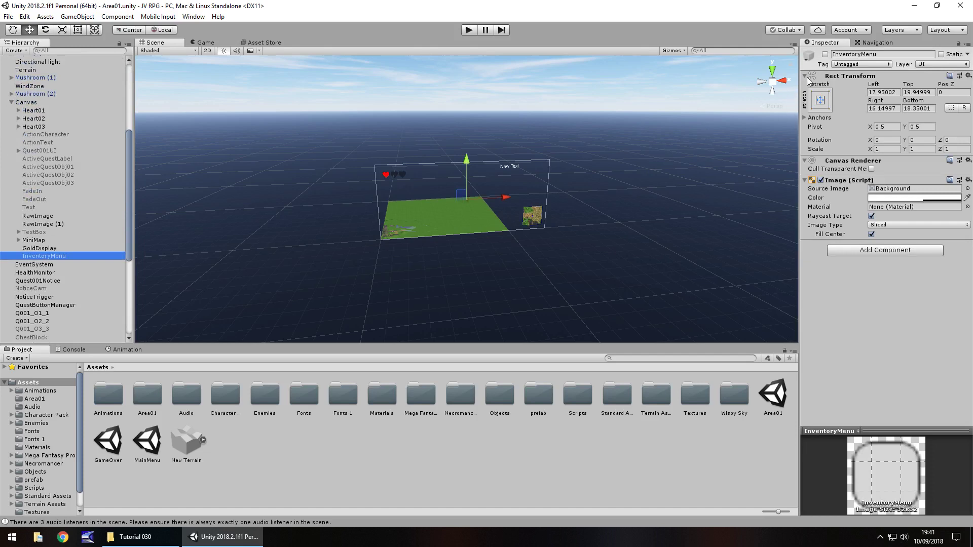
left_click(826, 57)
left_click(826, 55)
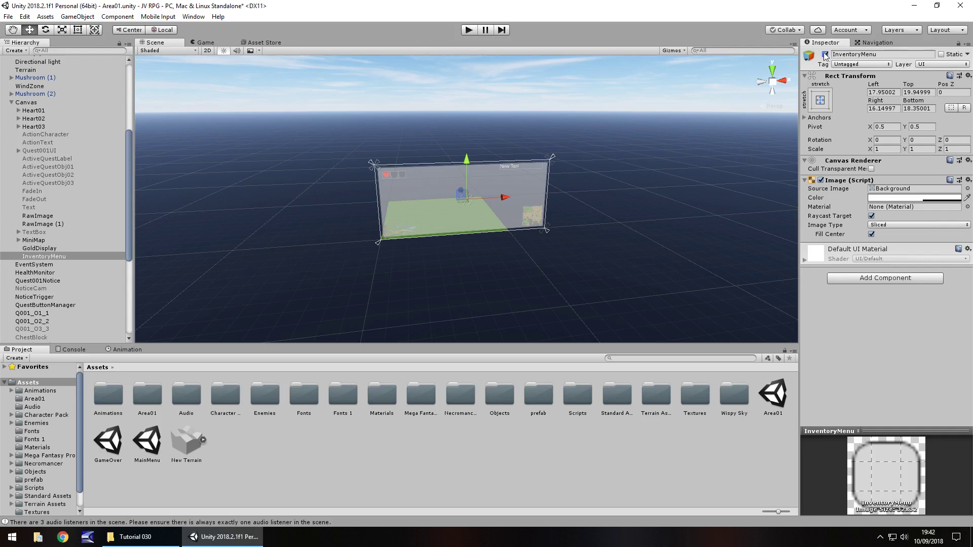
Step: Set InventoryMenu's Left, Top, Right and Bottom offsets all to 0
left_click(882, 92)
type("0")
key("Tab")
type("0")
left_click(889, 109)
type("0")
key("Tab")
type("0")
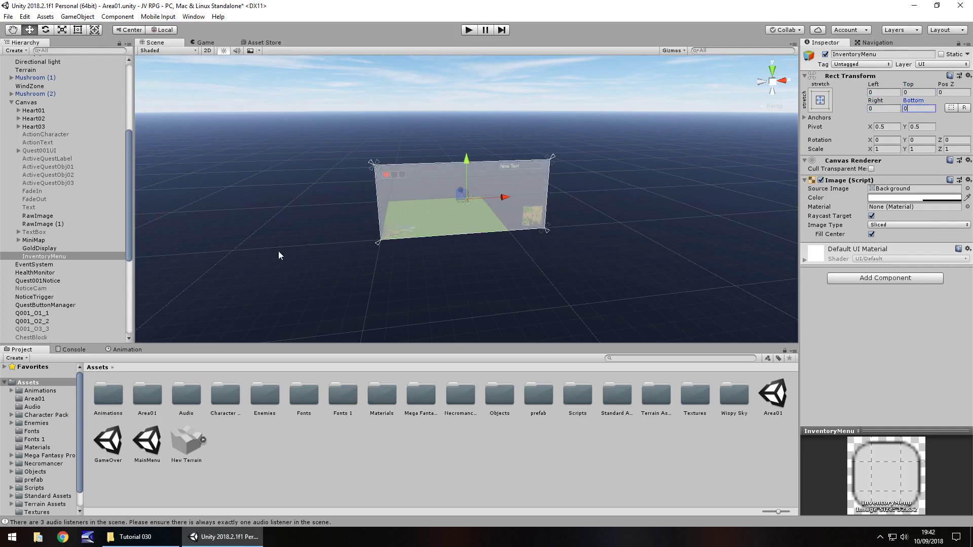
scroll(517, 263, "up", 4)
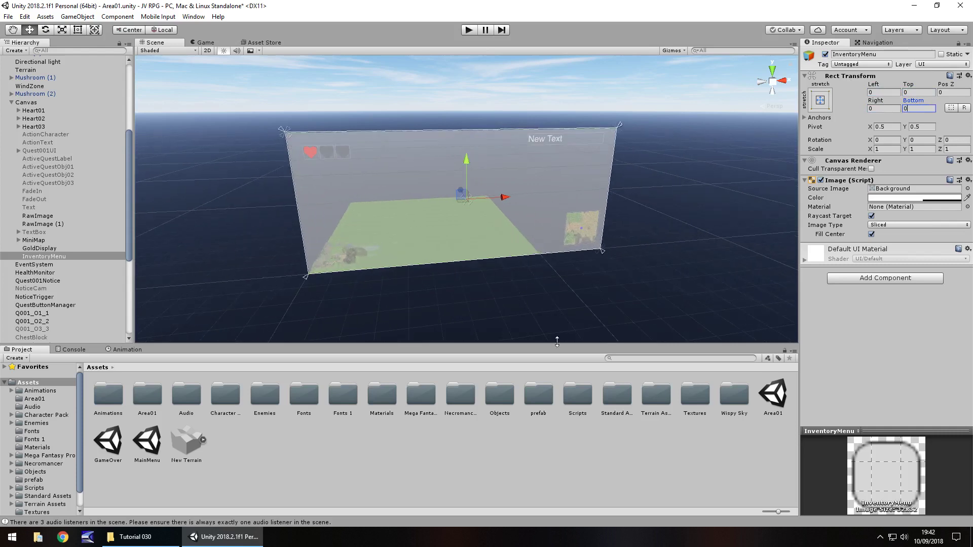
Step: Import PauseBack.jpg from Explorer into the Assets/Textures folder
double_click(696, 398)
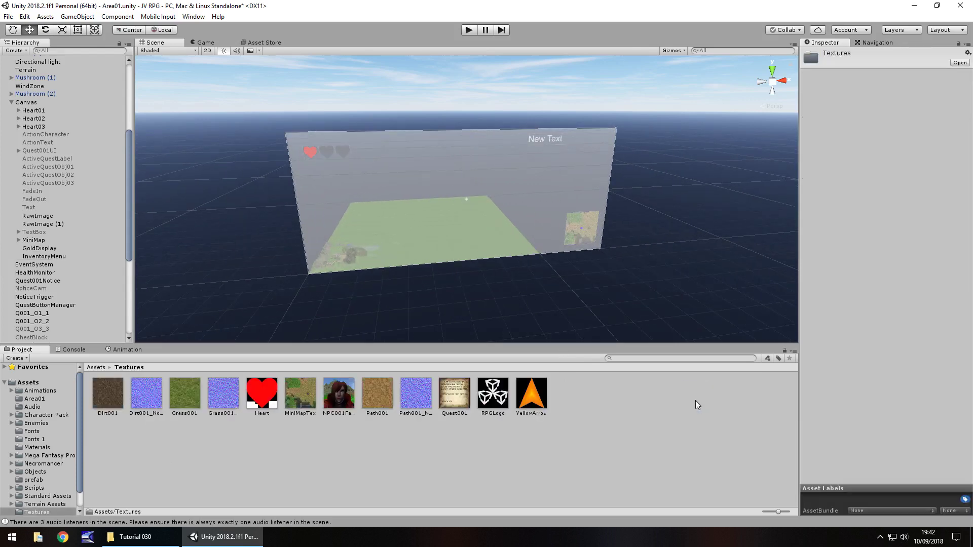
left_click(380, 459)
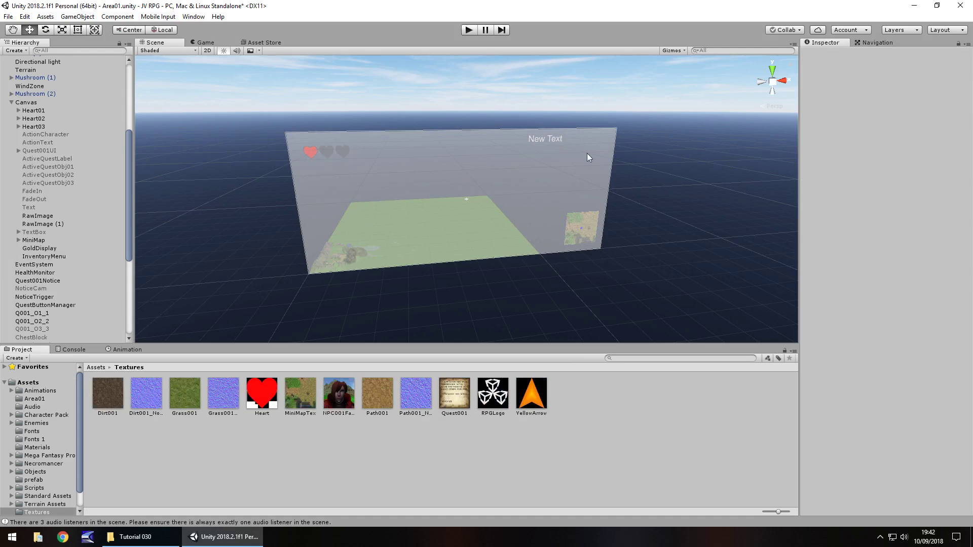
left_click(144, 537)
left_click_drag(136, 96, 581, 392)
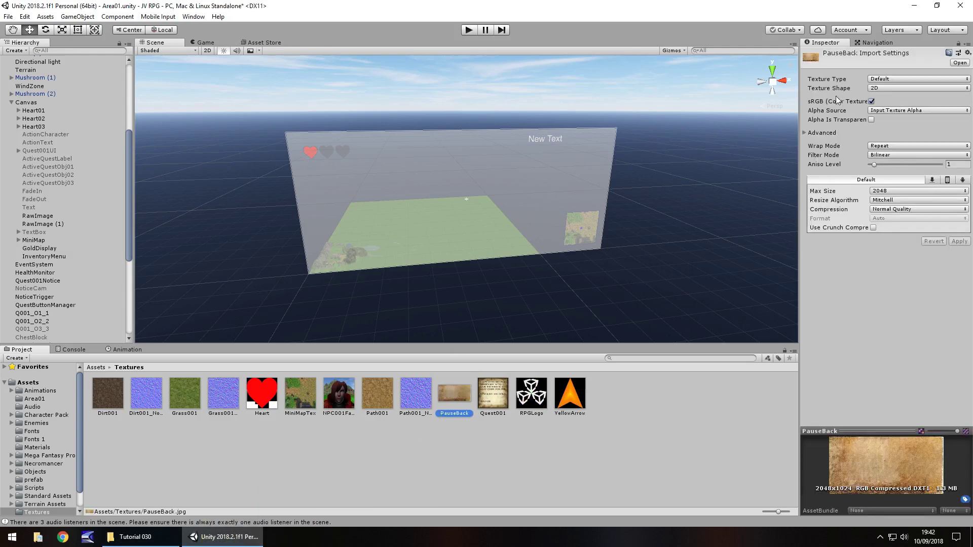
Step: Change PauseBack's Texture Type to Sprite (2D and UI) and apply it
left_click(873, 81)
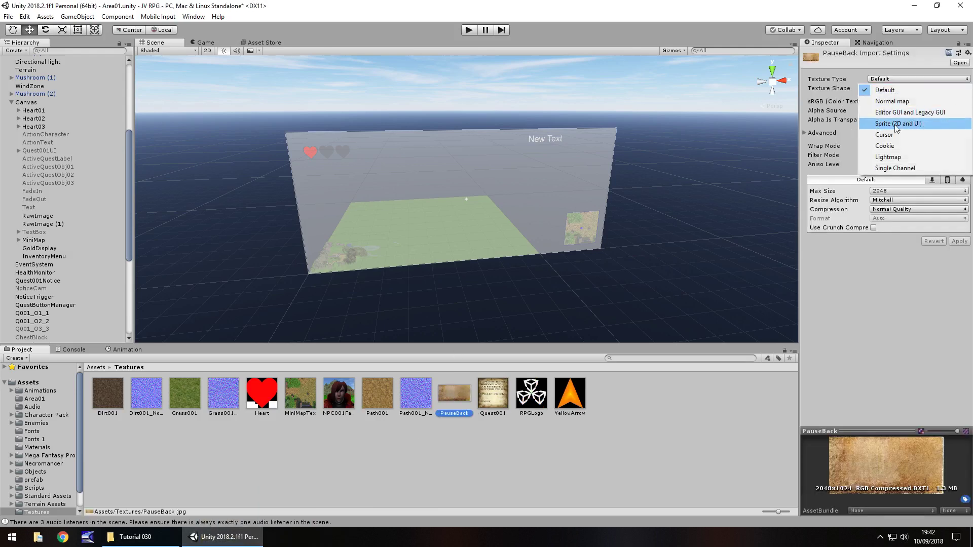
left_click(918, 124)
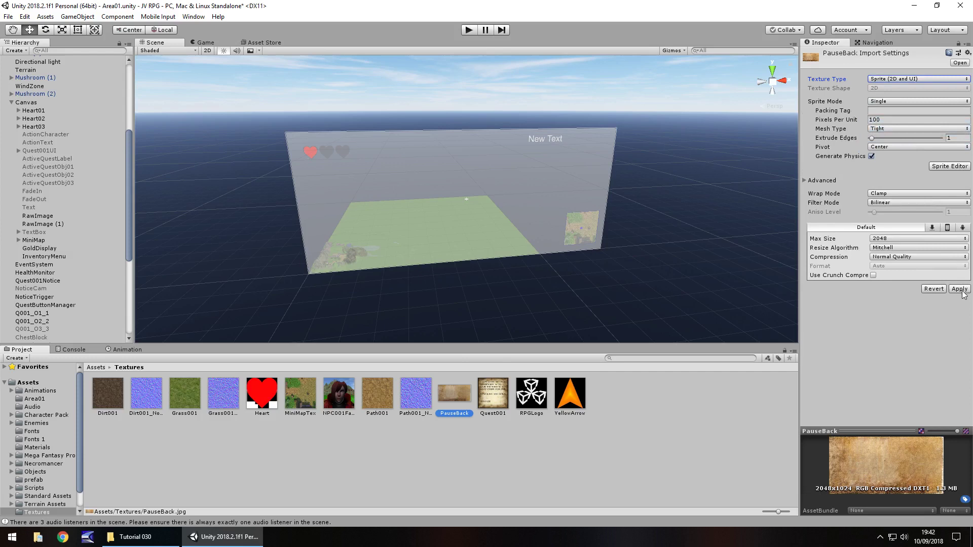
left_click(959, 288)
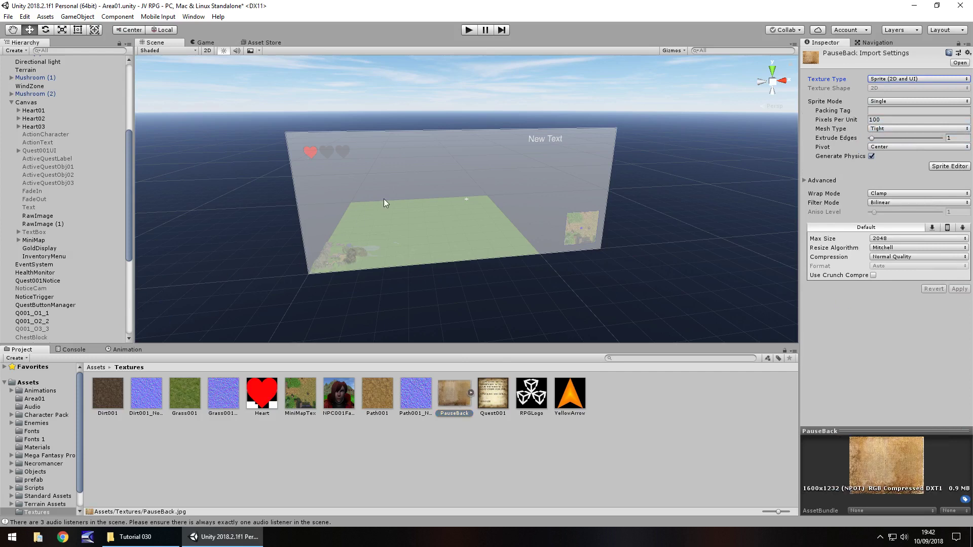
left_click(47, 256)
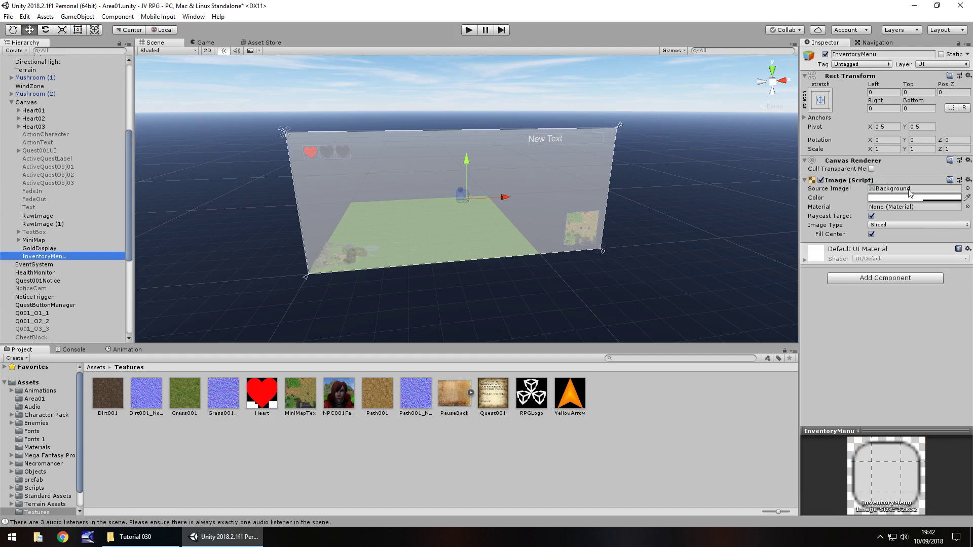
Step: Set InventoryMenu's Source Image to PauseBack and its colour alpha to 225
left_click_drag(452, 396, 886, 191)
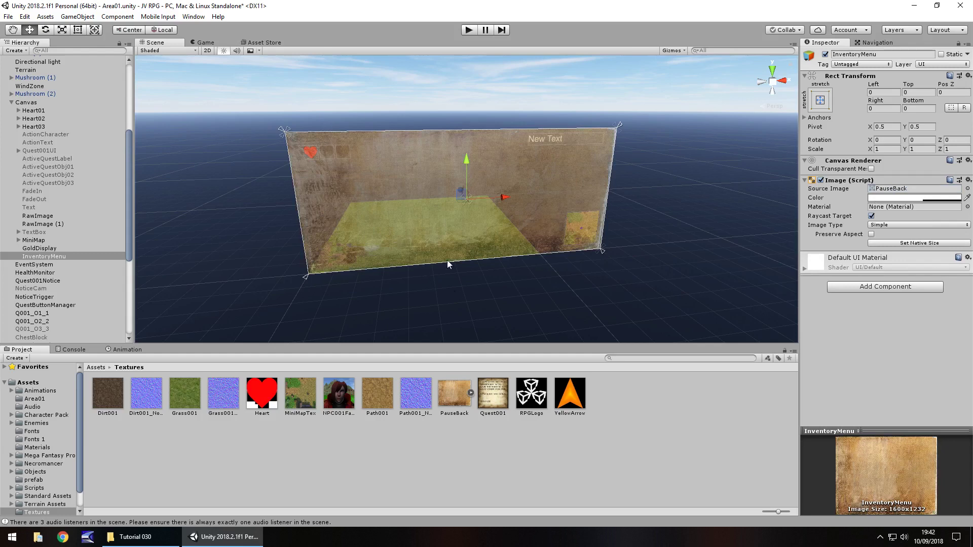
left_click(911, 198)
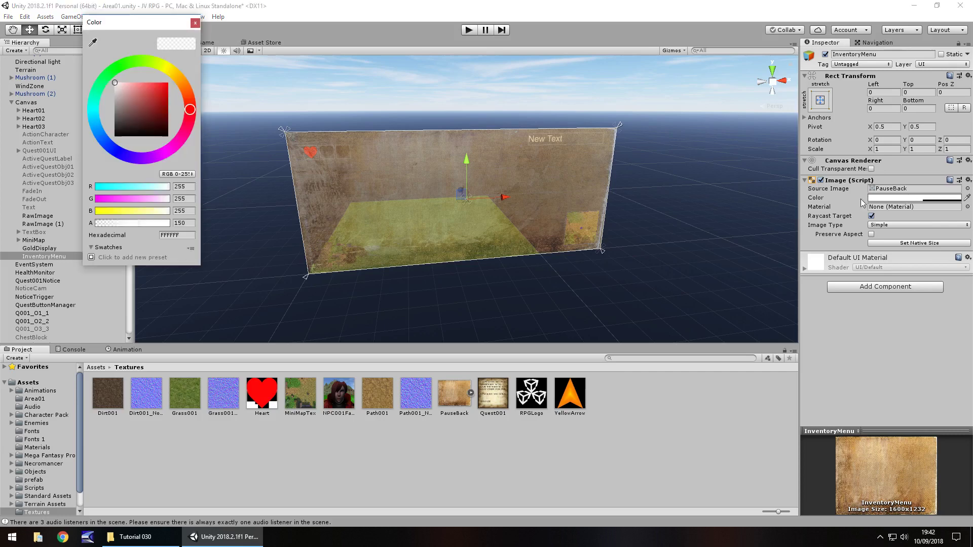
left_click(188, 224)
type("2")
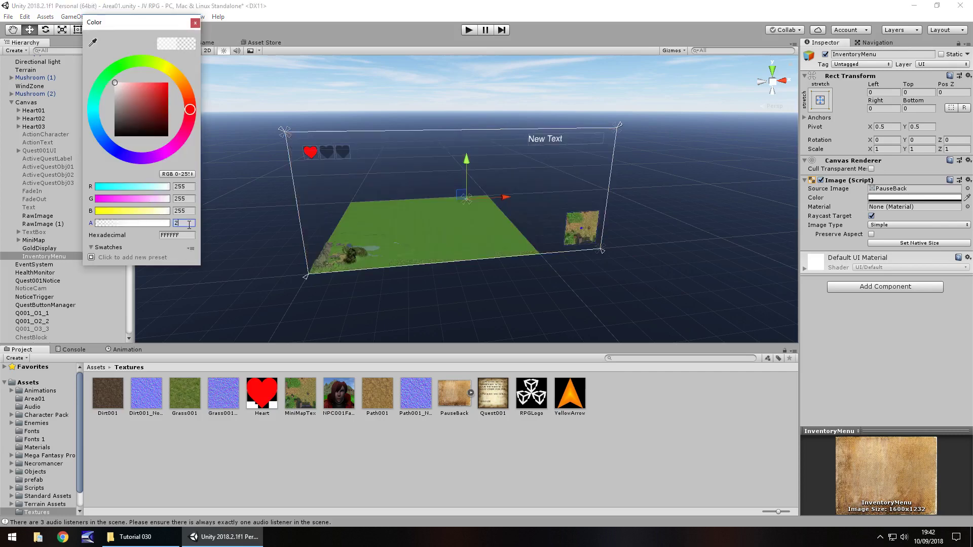
type("25")
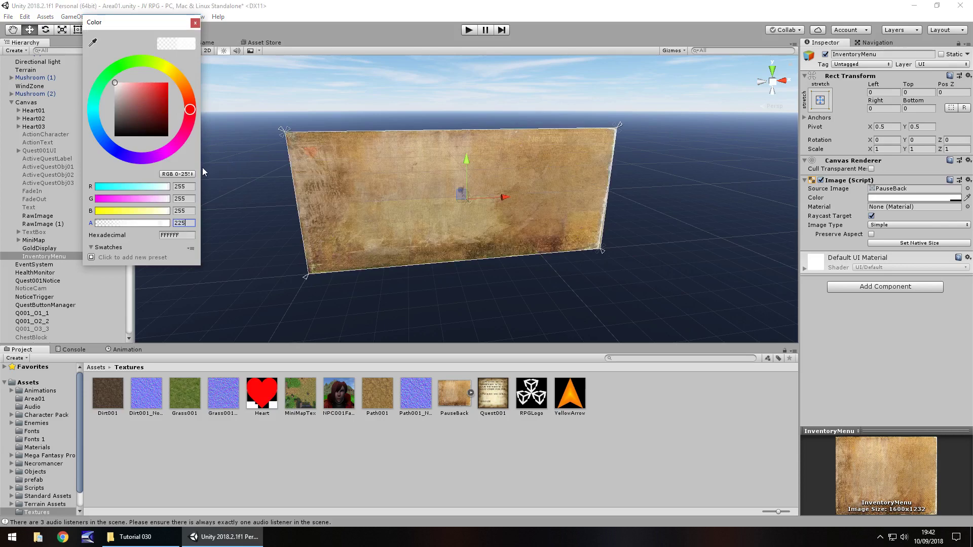
left_click_drag(162, 223, 199, 232)
type("225")
left_click(195, 23)
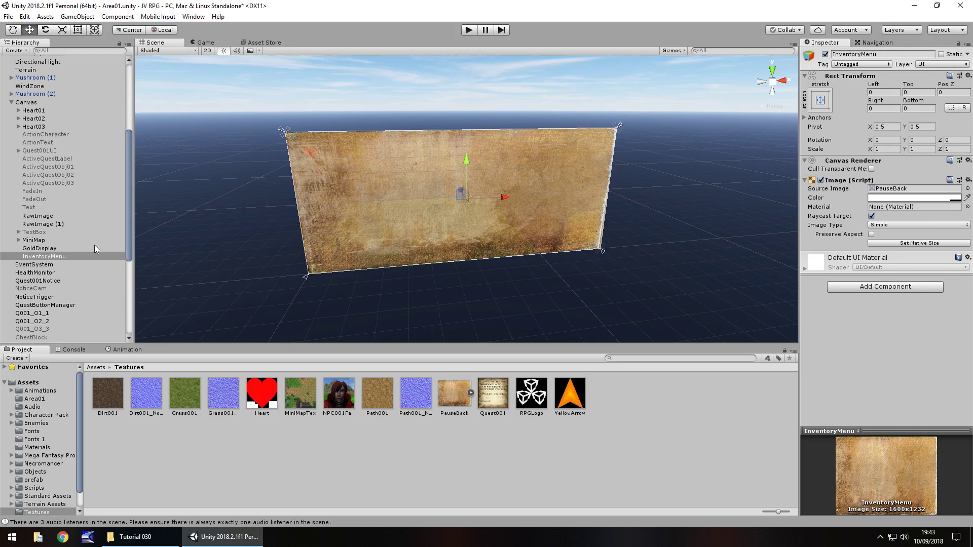
Step: Add a UI Button at the menu's upper-left as a child of InventoryMenu
left_click(77, 17)
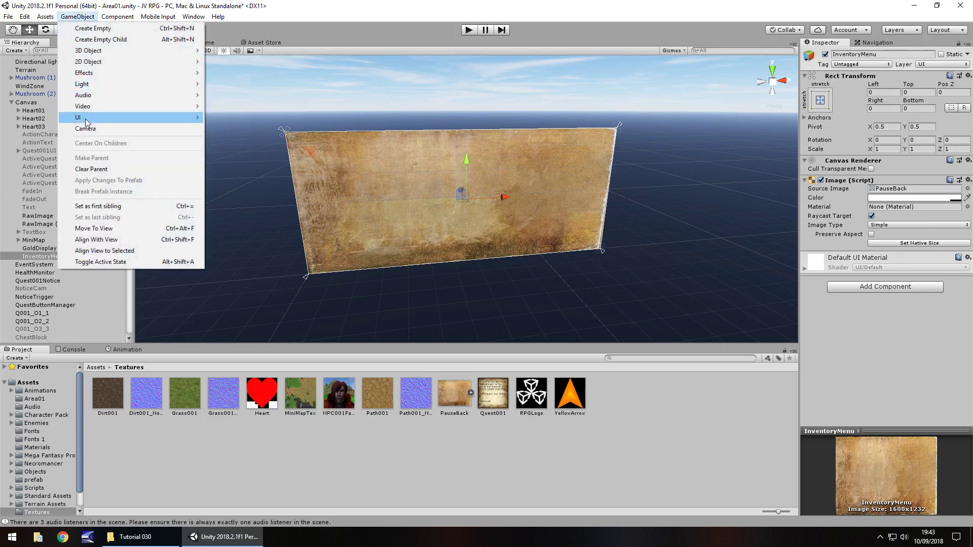
mouse_move(87, 120)
left_click(232, 166)
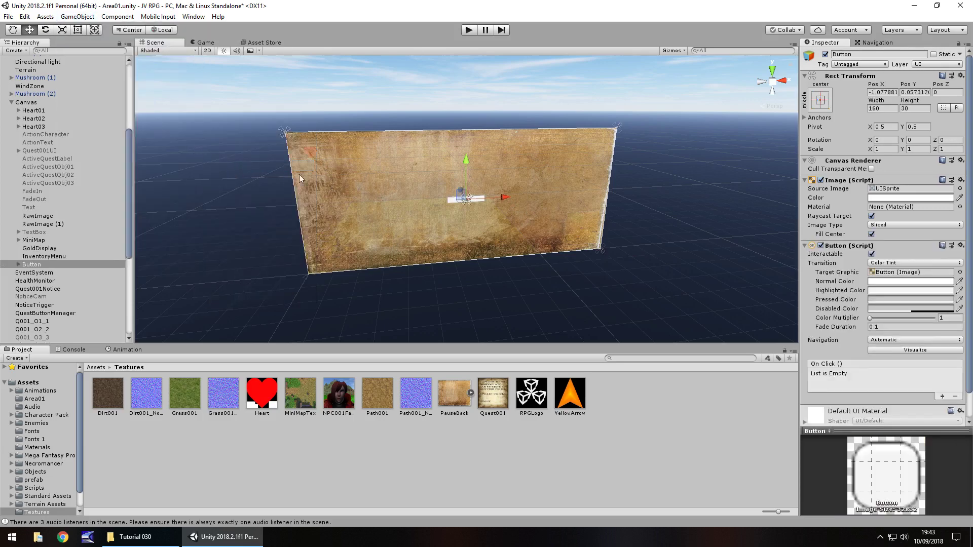
left_click(78, 30)
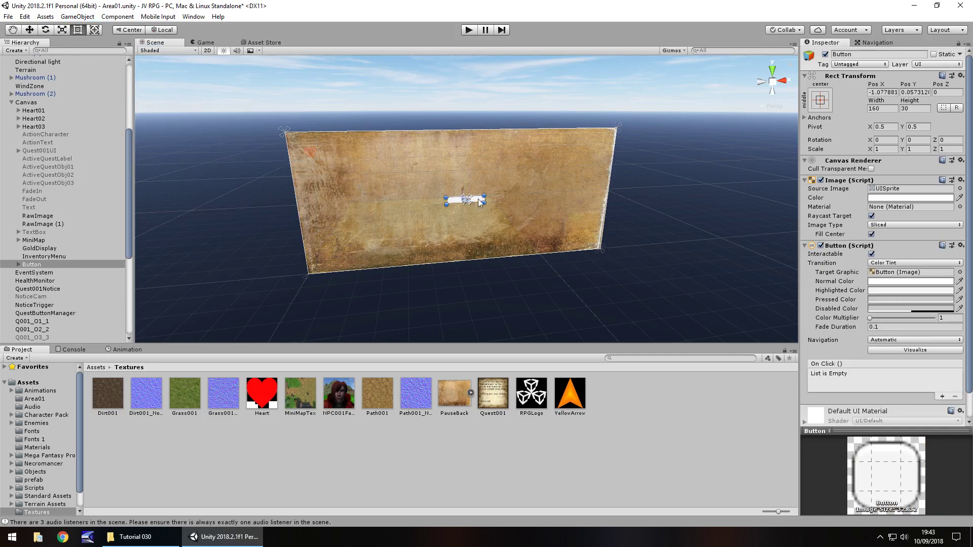
scroll(479, 203, "up", 3)
left_click_drag(481, 200, 272, 136)
left_click_drag(38, 265, 43, 260)
Step: Label the button ITEMS in underworld font, size 40, and enlarge it to fit
left_click(26, 264)
left_click(42, 272)
left_click(832, 207)
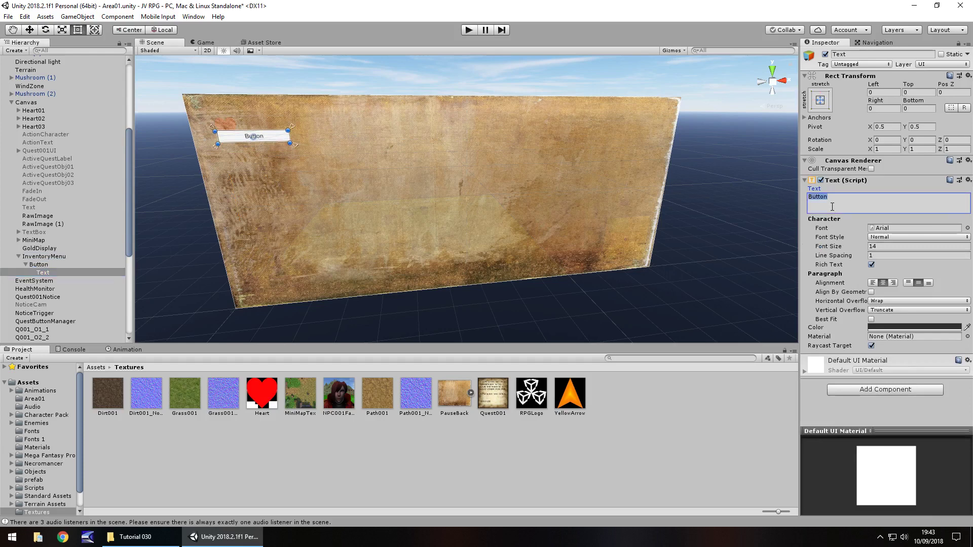
type("ITEMS")
left_click(901, 247)
type("40")
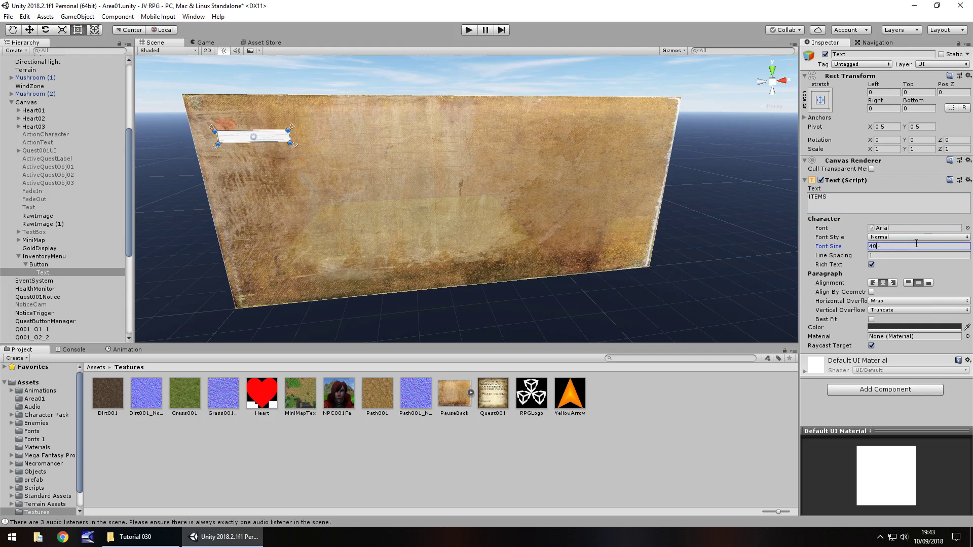
left_click(967, 228)
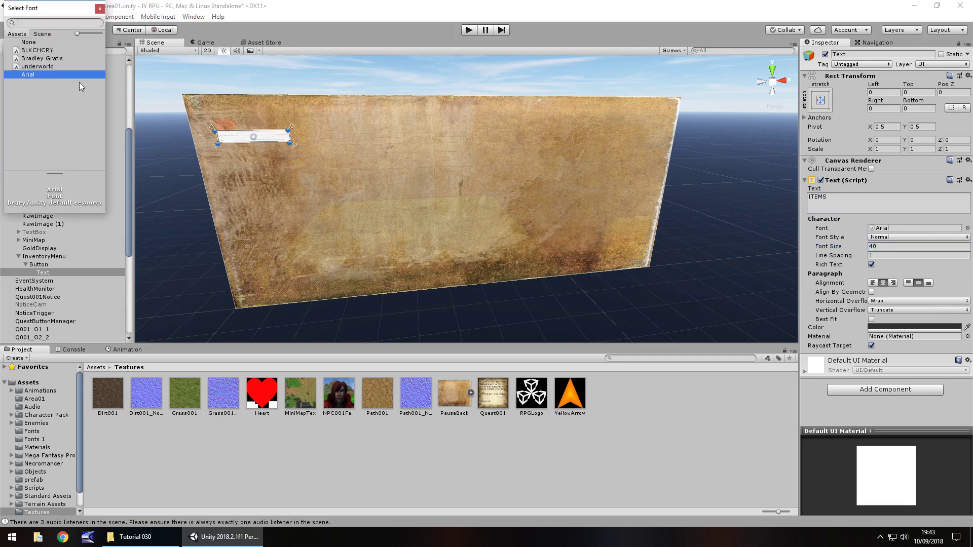
left_click(37, 66)
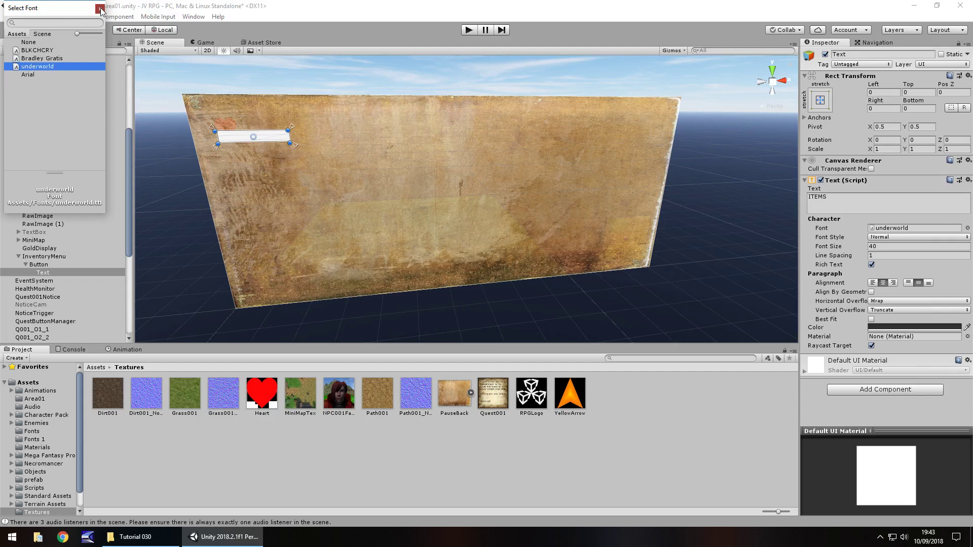
left_click(99, 8)
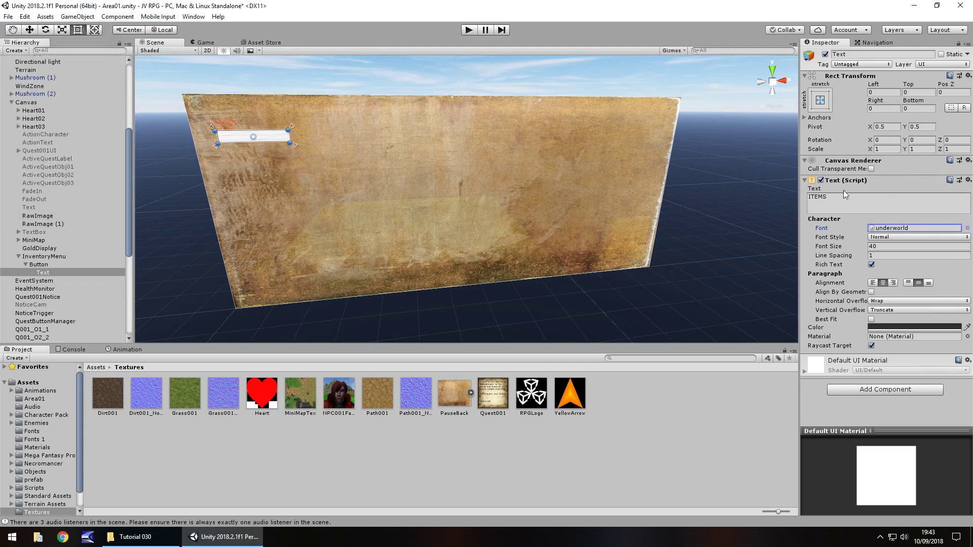
left_click(38, 264)
left_click_drag(289, 143, 334, 153)
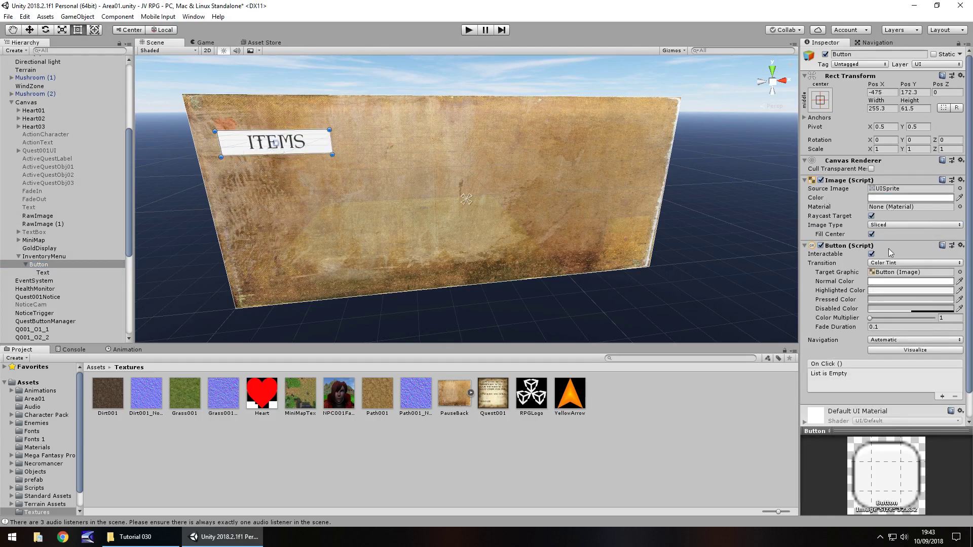
Step: Make the ITEMS button's normal colour fully transparent with alpha 0
left_click(888, 282)
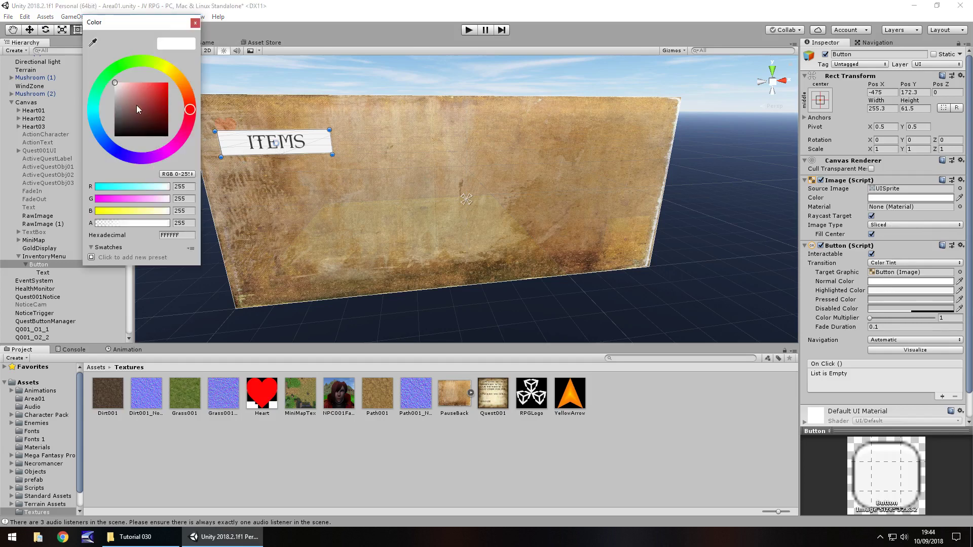
left_click(182, 223)
type("0")
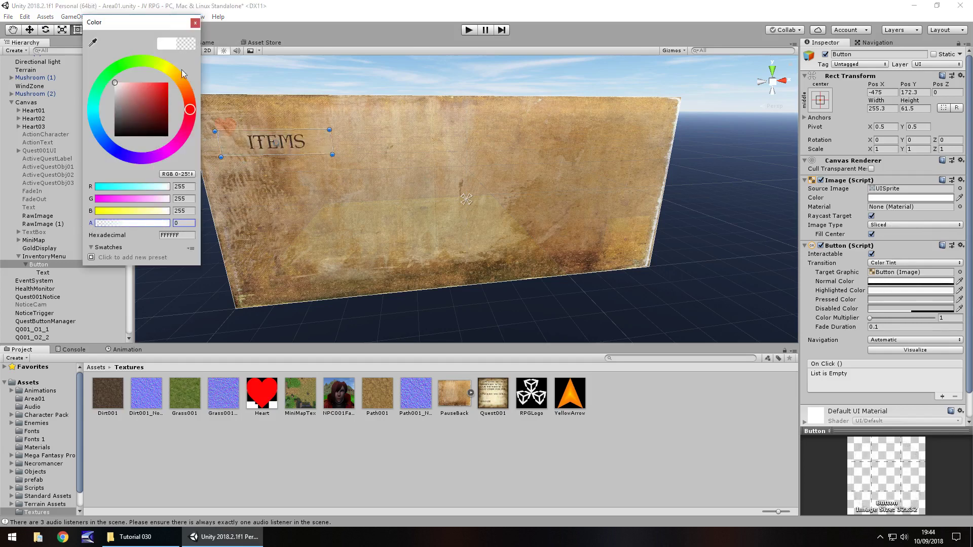
left_click(194, 23)
Step: Make the ITEMS label text white and bold
left_click(42, 273)
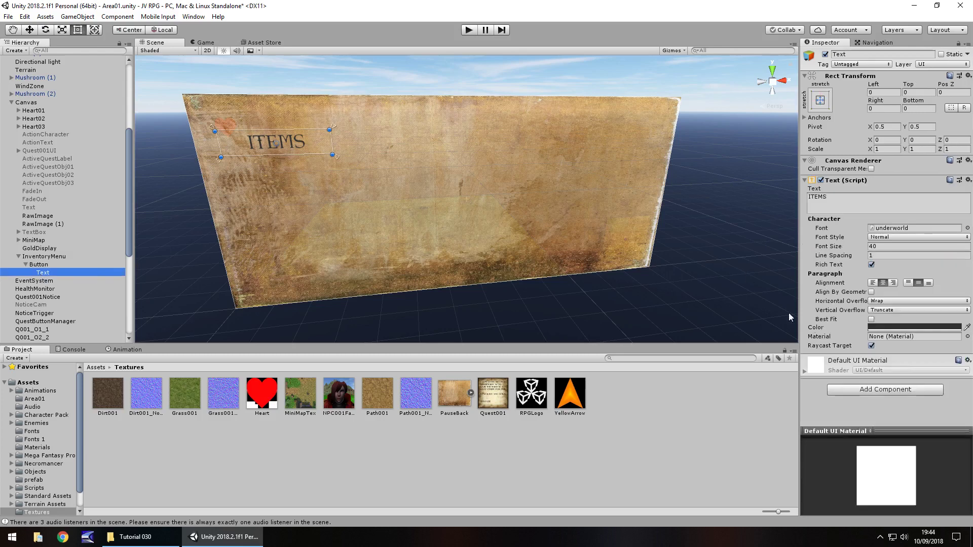
left_click(914, 327)
left_click_drag(129, 115, 114, 82)
left_click(195, 23)
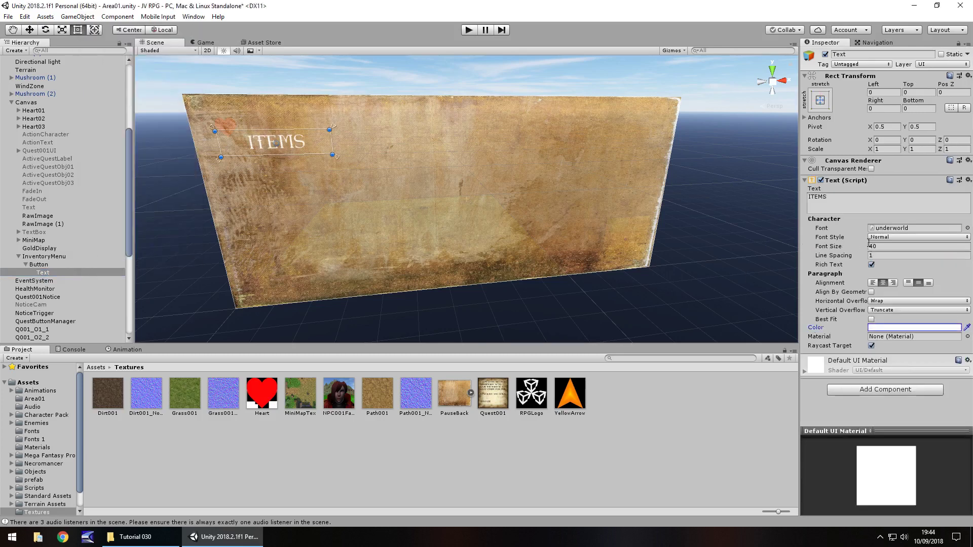
left_click(898, 237)
left_click(902, 260)
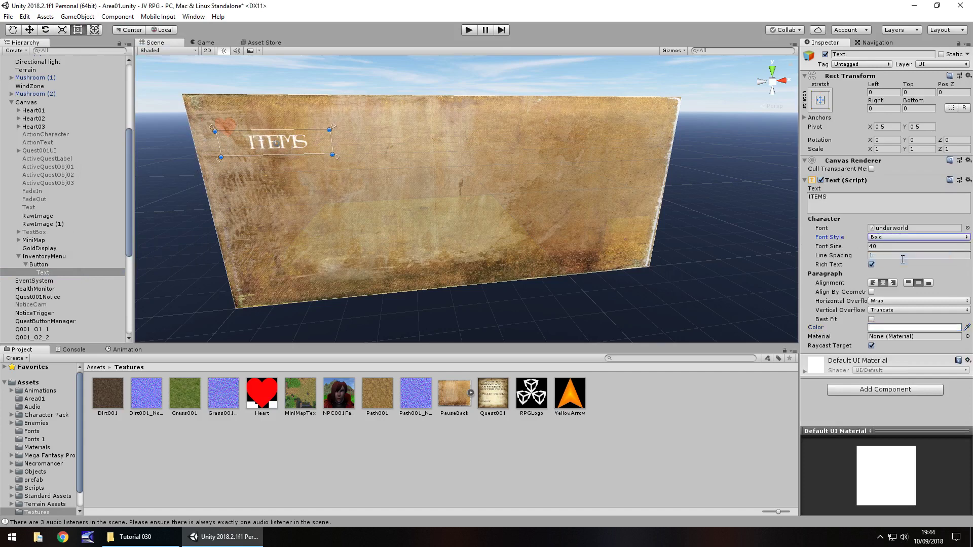
Step: Give the ITEMS button a faint, low-alpha green Highlighted Color
left_click(40, 264)
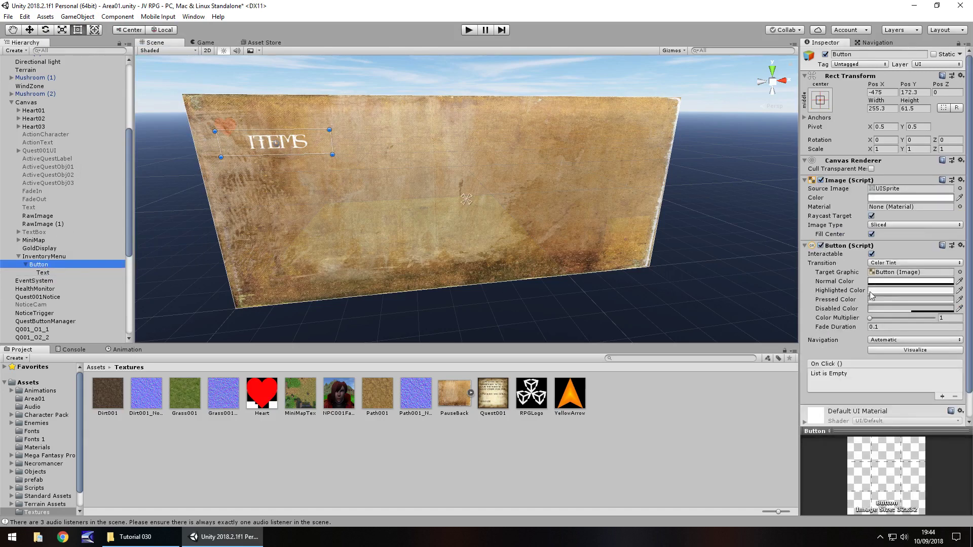
left_click(887, 292)
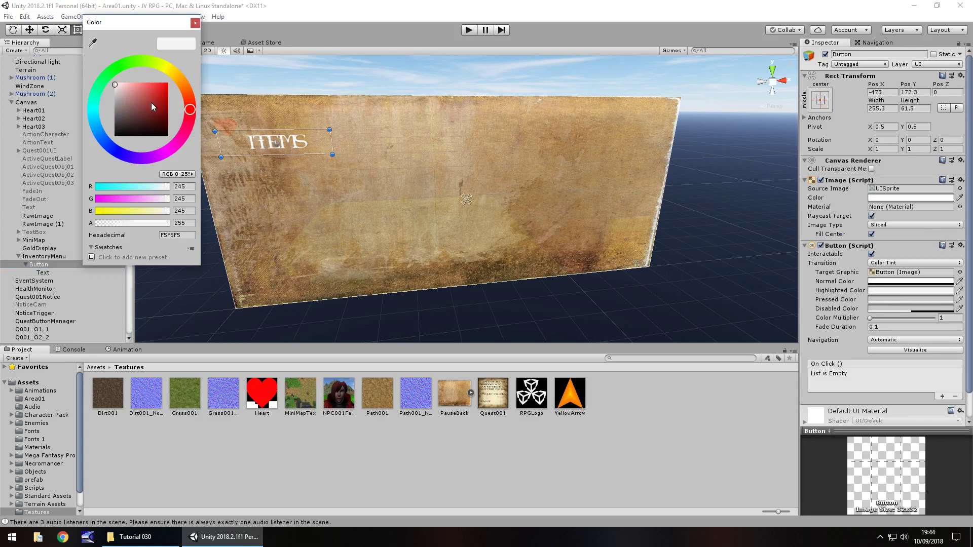
left_click(111, 72)
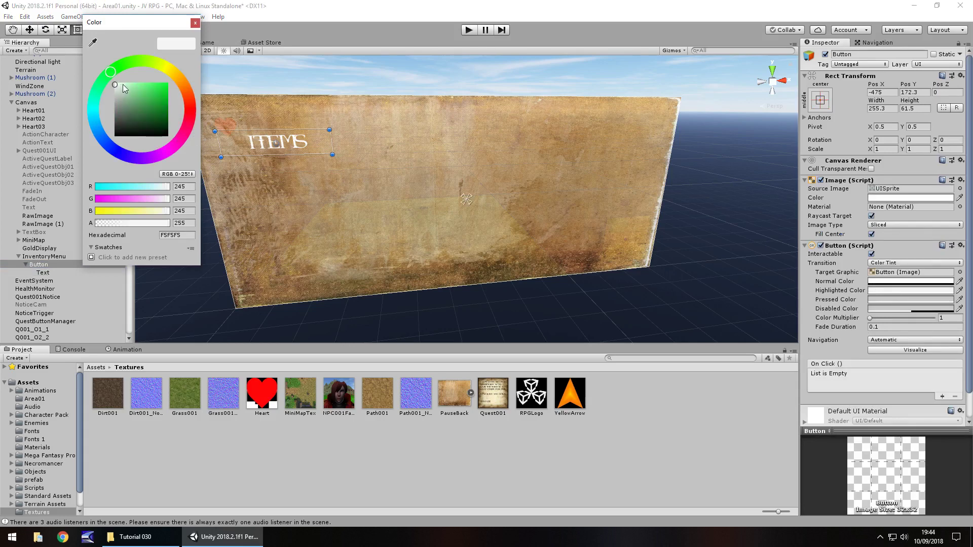
left_click(131, 83)
left_click_drag(131, 84, 132, 83)
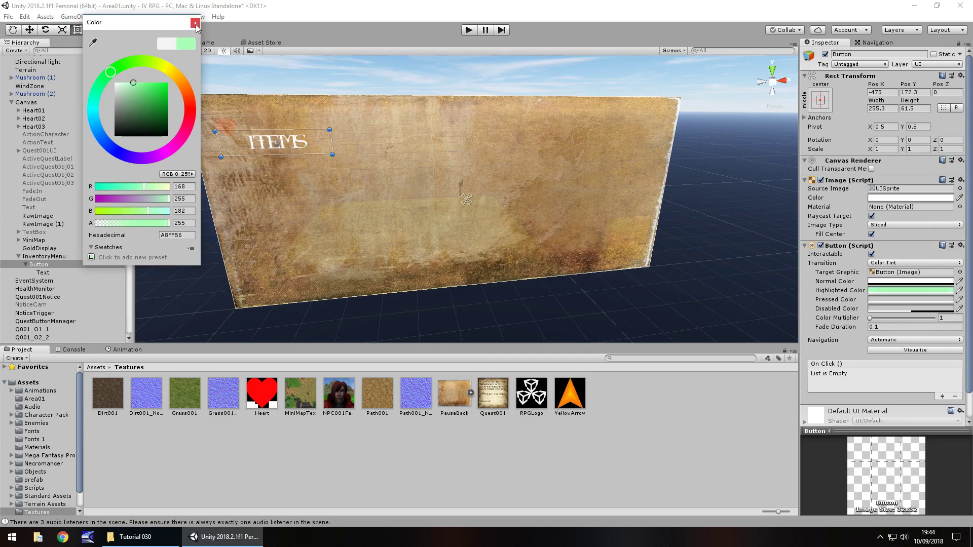
left_click(189, 223)
type("50")
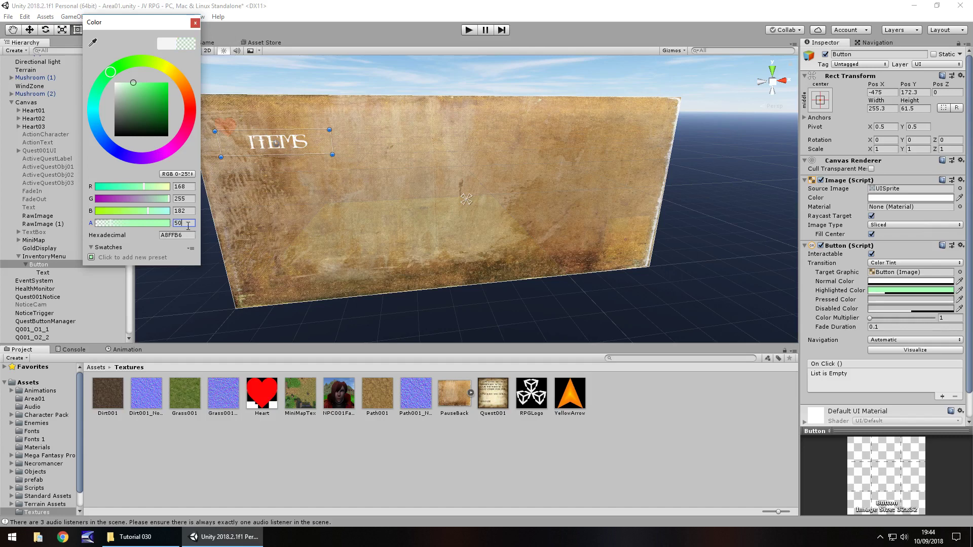
key("Return")
type("100")
left_click_drag(138, 88, 132, 100)
left_click(194, 23)
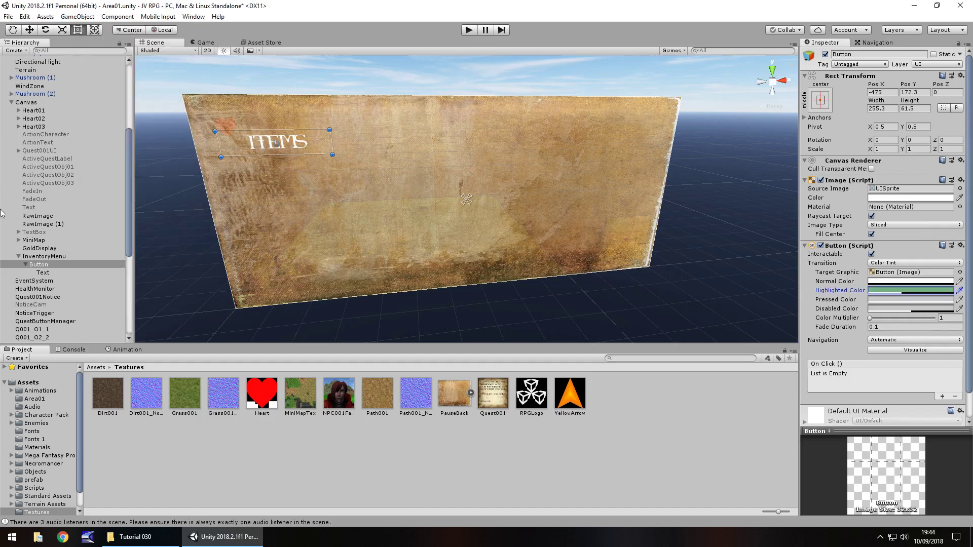
Step: Test the ITEMS button in Play mode by opening the inventory with I, then stop
left_click(471, 30)
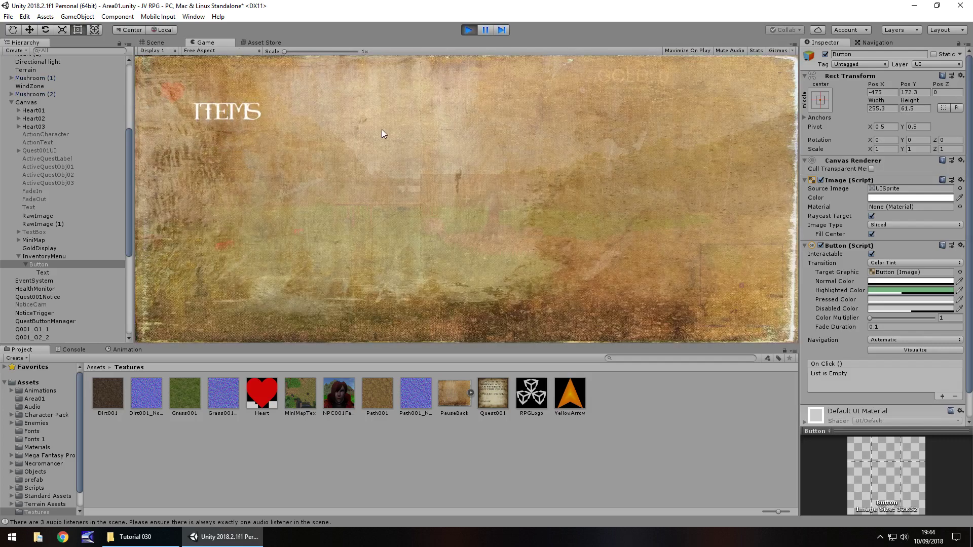
key("i")
left_click(469, 29)
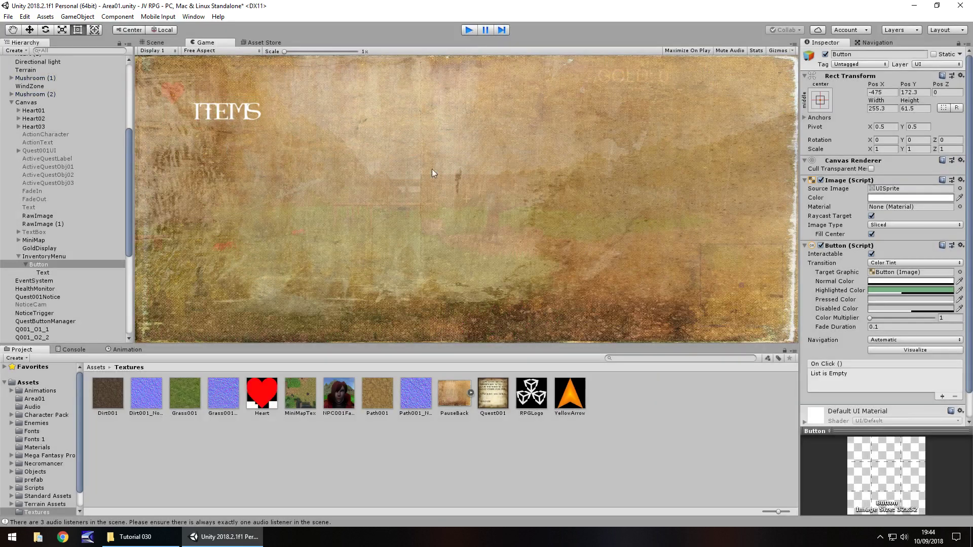
Step: Rename the button to ItemButton
left_click(61, 264)
type("ItemButton")
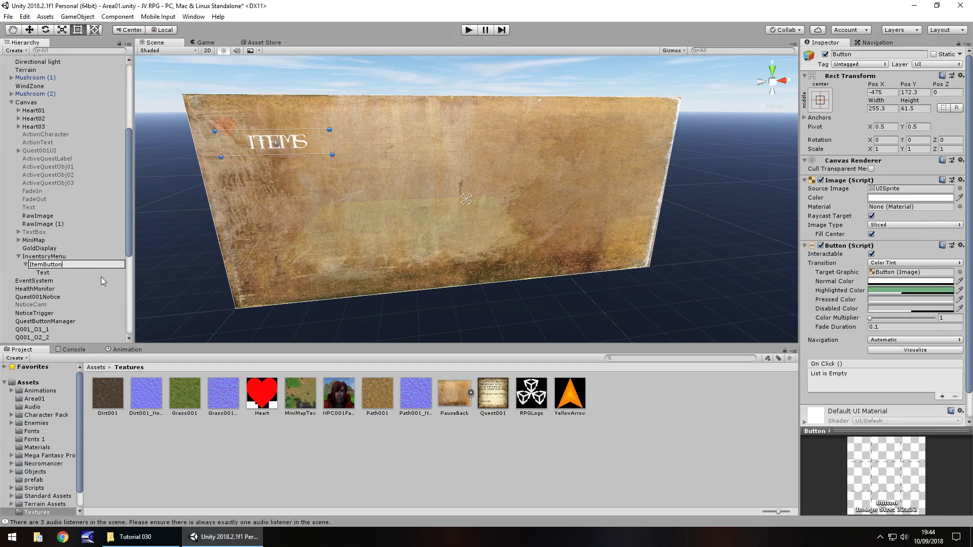
key("Return")
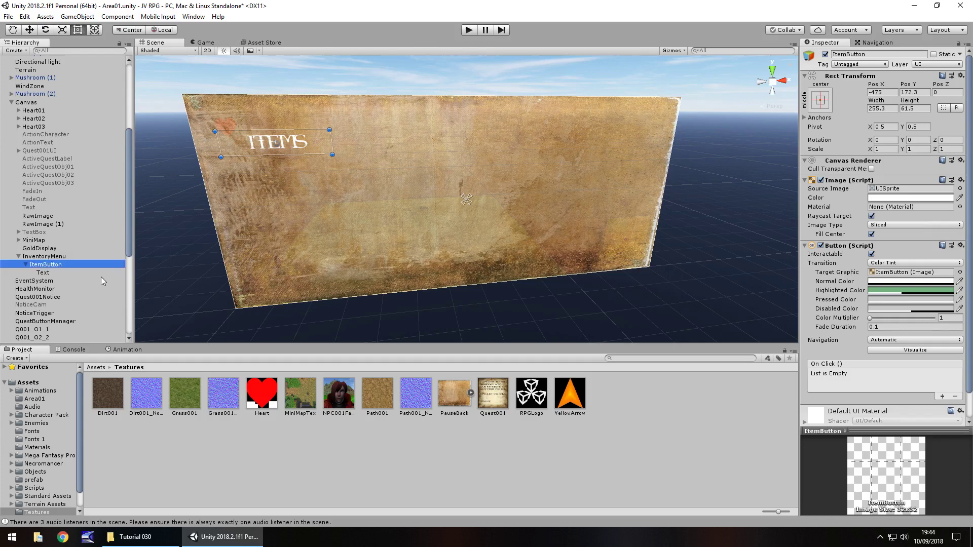
Step: Duplicate ItemButton, move the copy below it, and name it QuestButton
left_click(26, 264)
key("ctrl+d")
left_click_drag(290, 148, 304, 187)
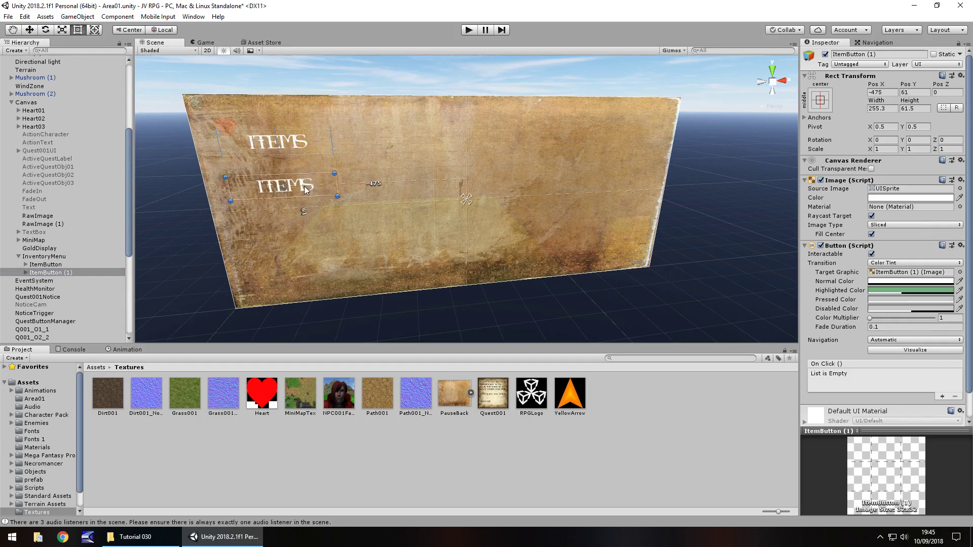
left_click(75, 274)
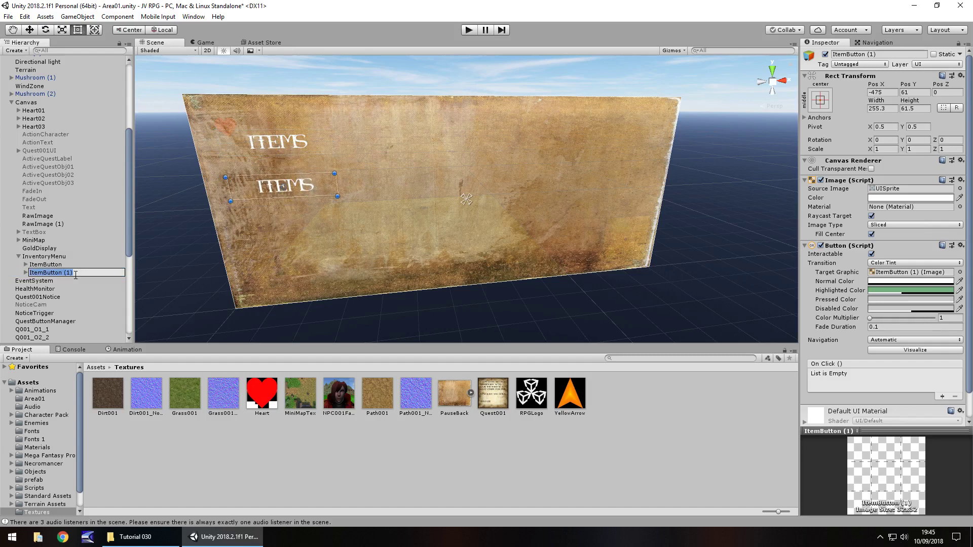
type("QuestButton")
key("Return")
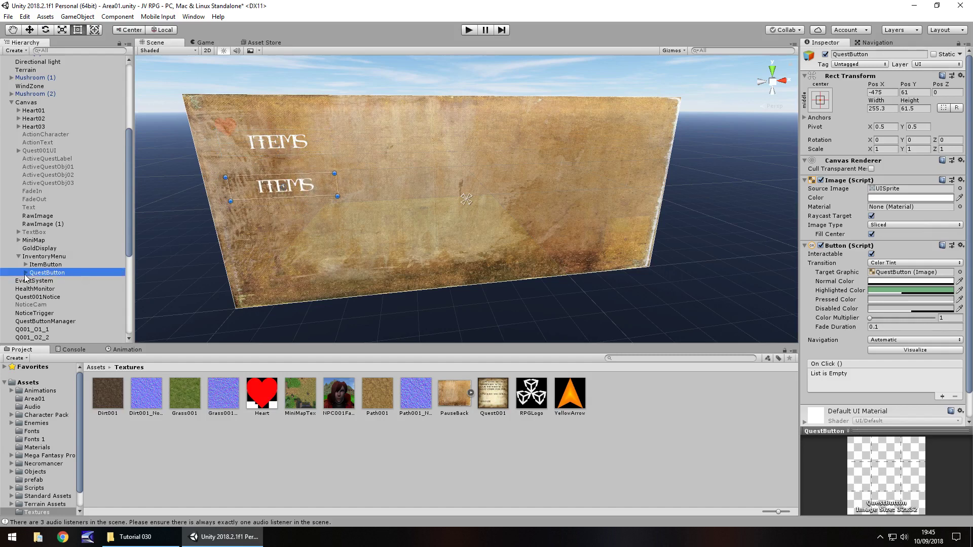
Step: Change QuestButton's label text to QUESTS
left_click(25, 273)
left_click(43, 281)
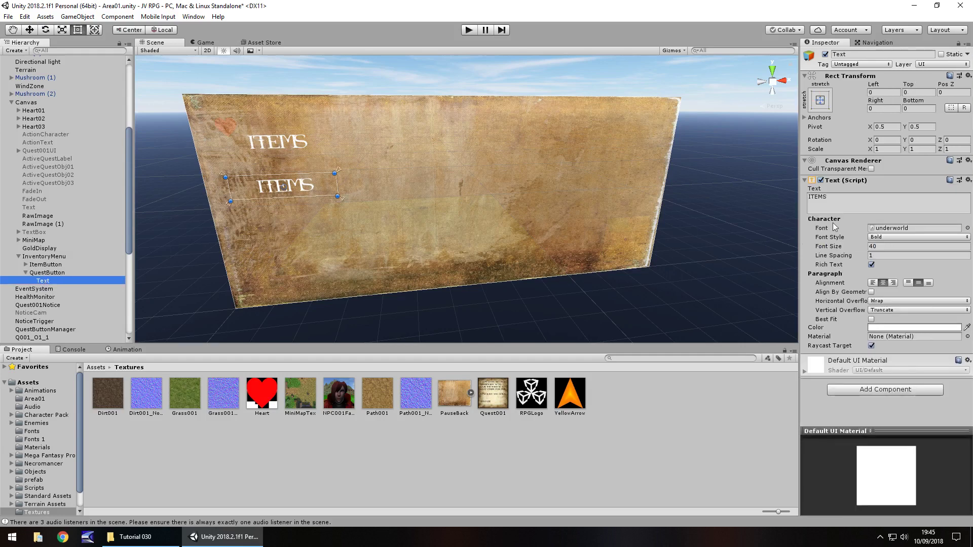
left_click(855, 209)
type("QUESTS")
Step: Set QuestButton's Highlighted Color to blue 757BB0
left_click(56, 273)
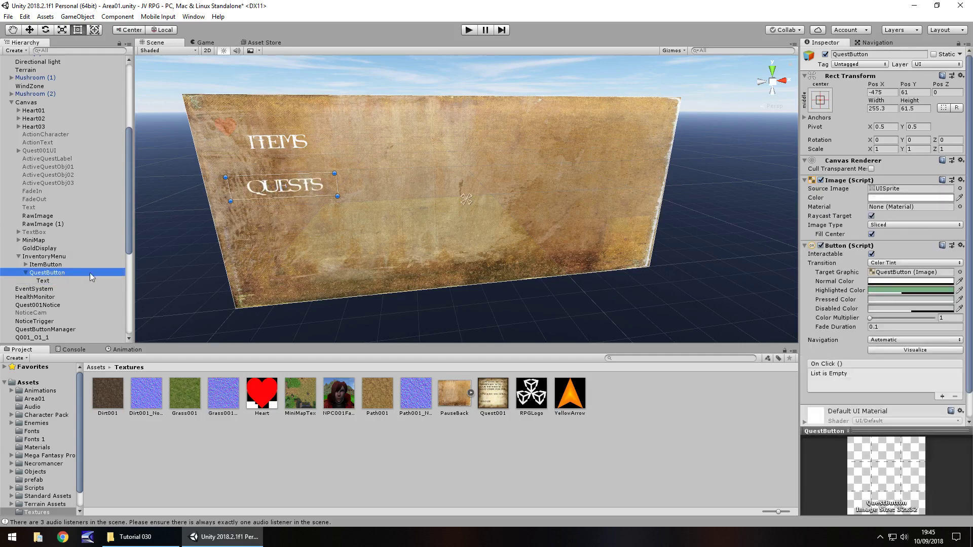
left_click(897, 290)
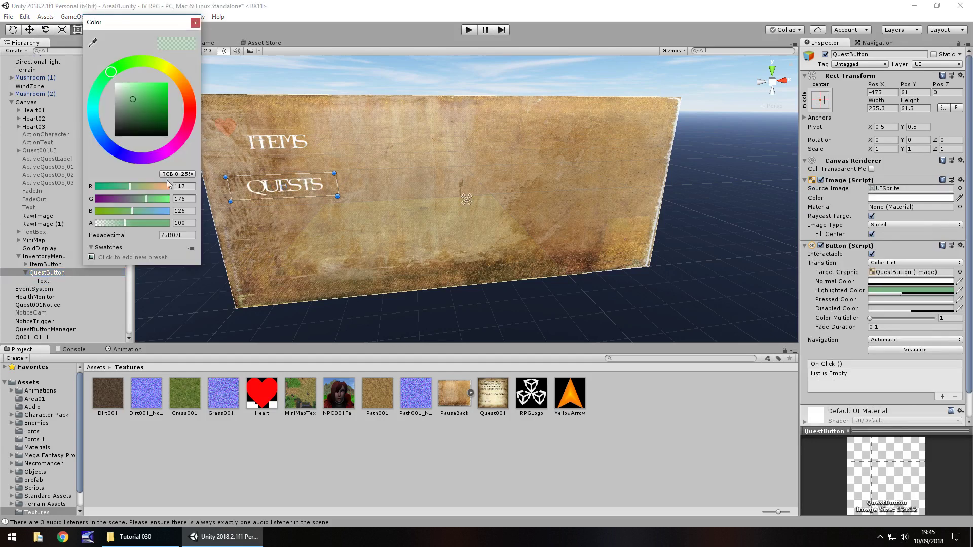
left_click(196, 105)
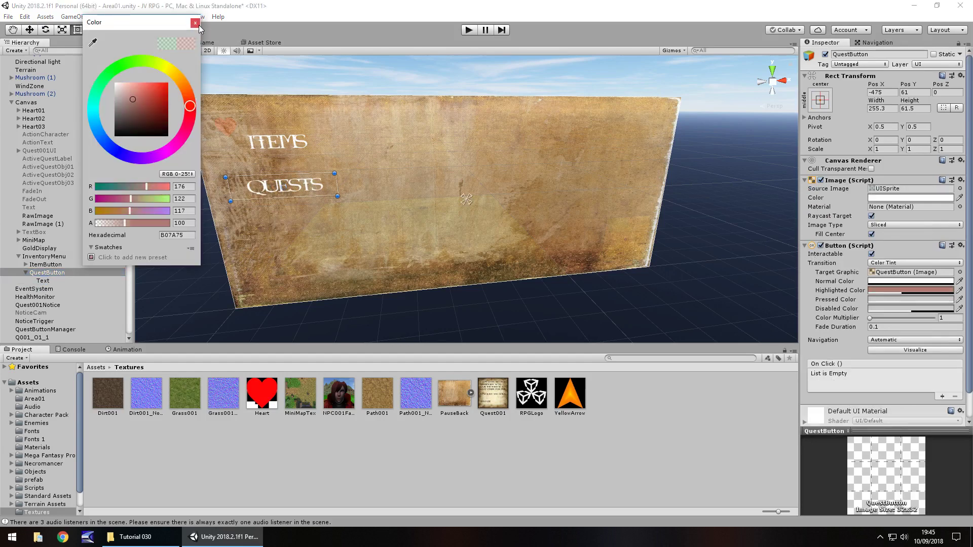
left_click(113, 150)
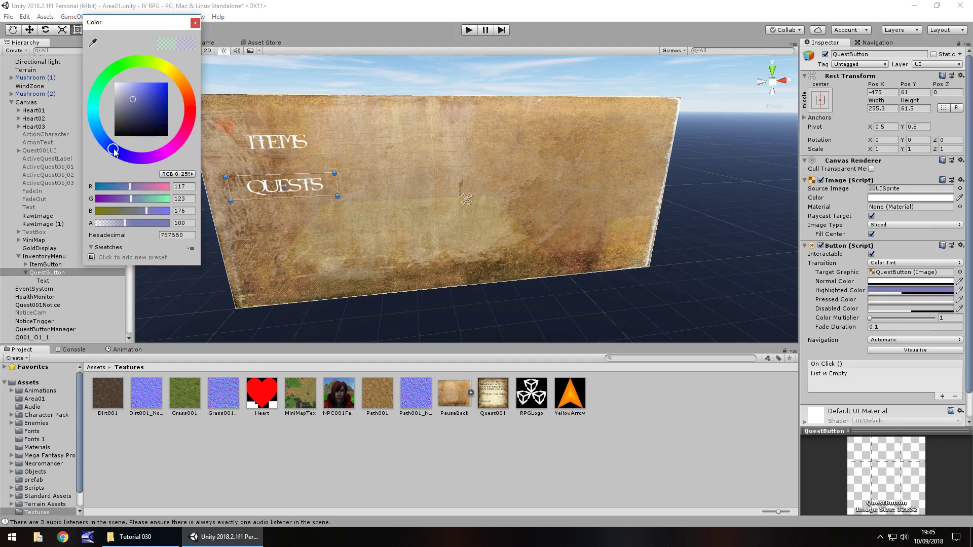
left_click(197, 23)
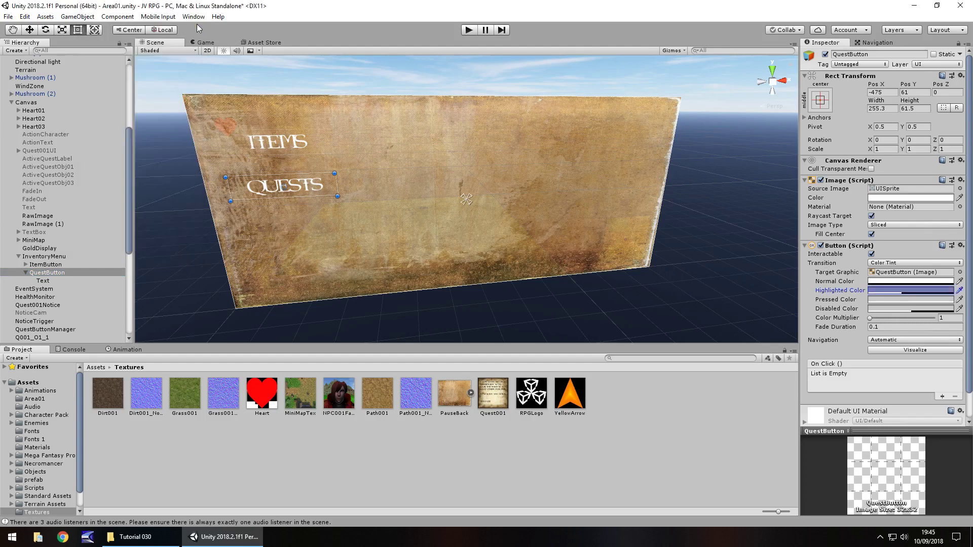
Step: Duplicate QuestButton as StatButton and place it below the QUESTS button
left_click(55, 273)
key("ctrl+d")
left_click(56, 289)
type("Stat")
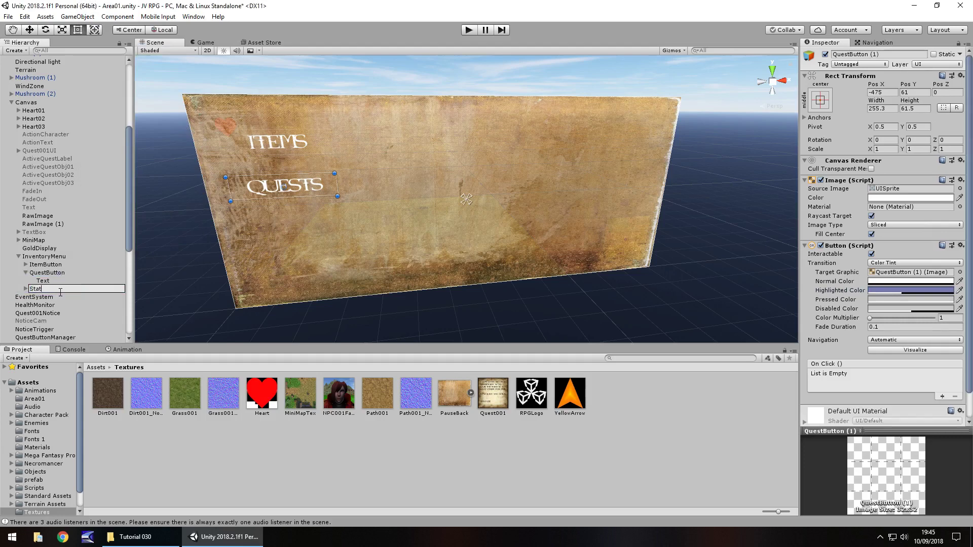
type("Button")
key("Return")
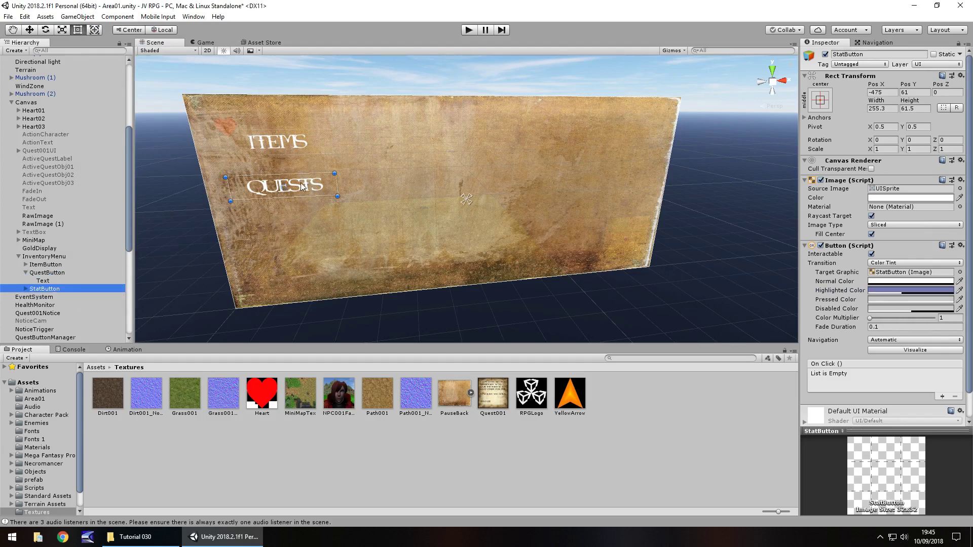
left_click_drag(303, 185, 309, 222)
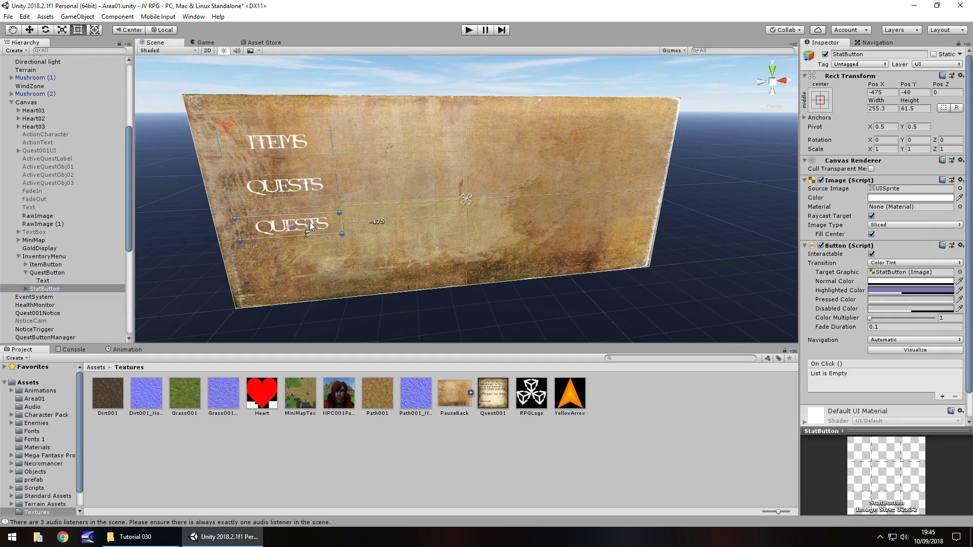
Step: Change StatButton's label text to STATS
left_click(26, 289)
left_click(42, 297)
left_click(849, 201)
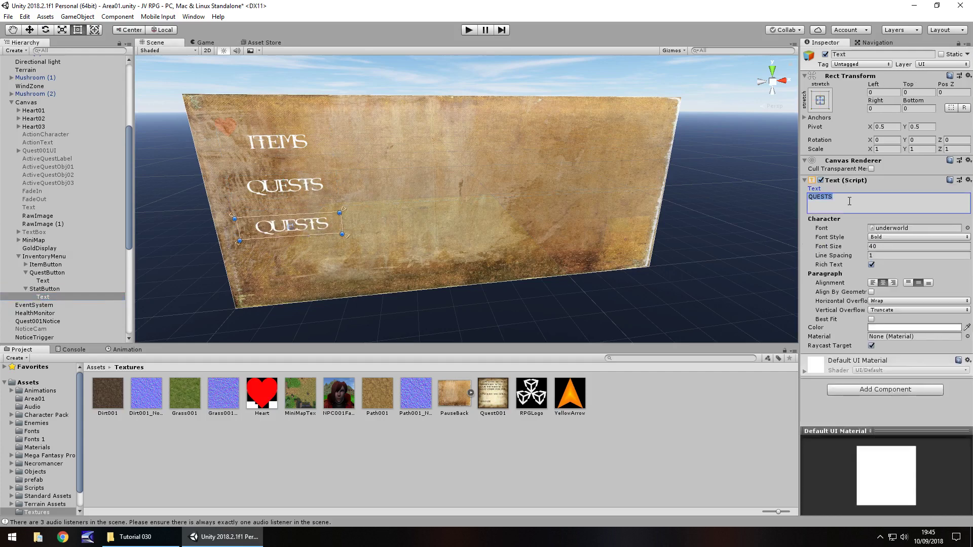
type("STATS")
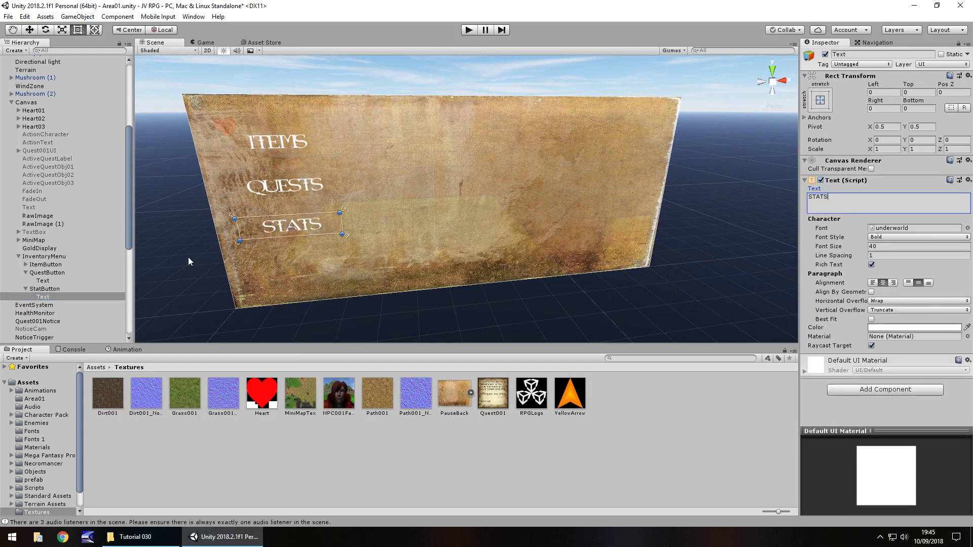
Step: Give StatButton a reddish B07577 highlight colour and enter Play mode
left_click(45, 289)
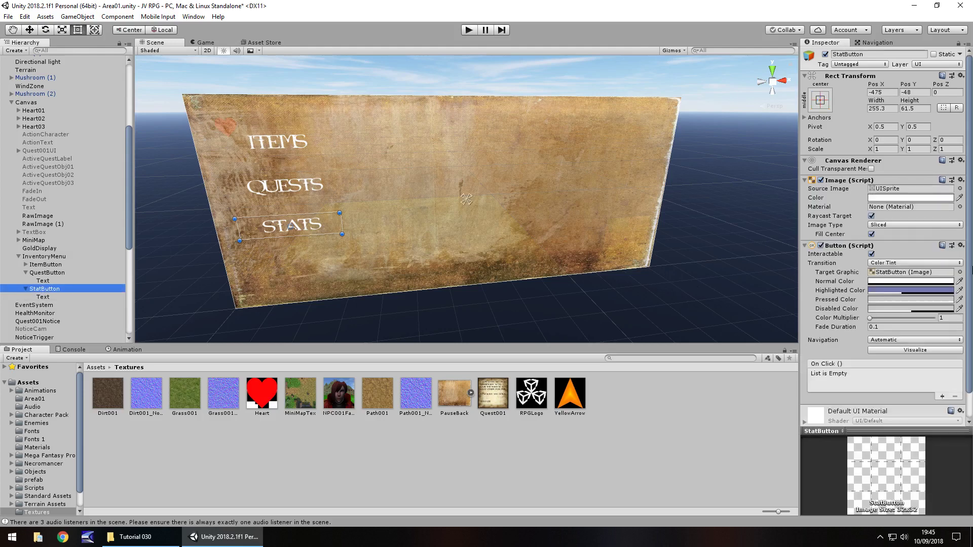
left_click(910, 290)
left_click(190, 111)
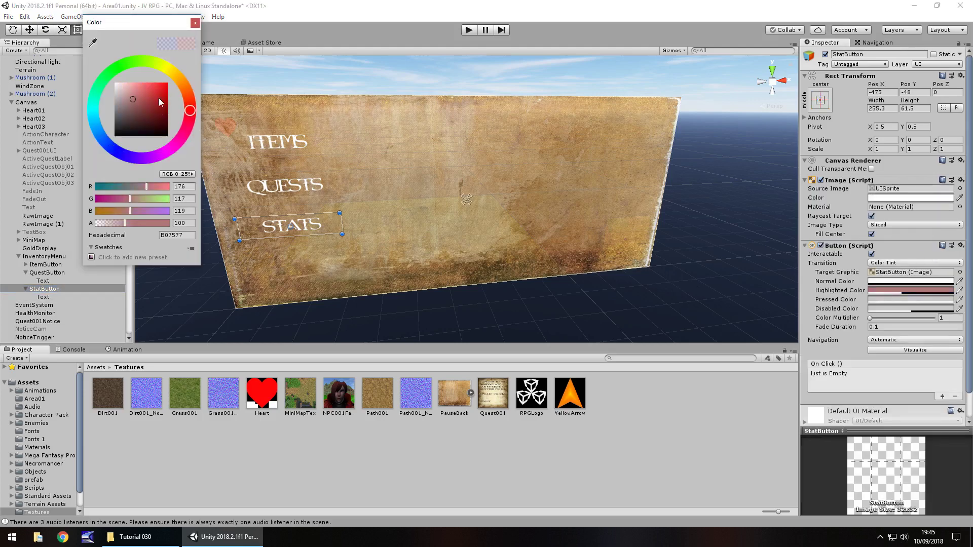
left_click(194, 23)
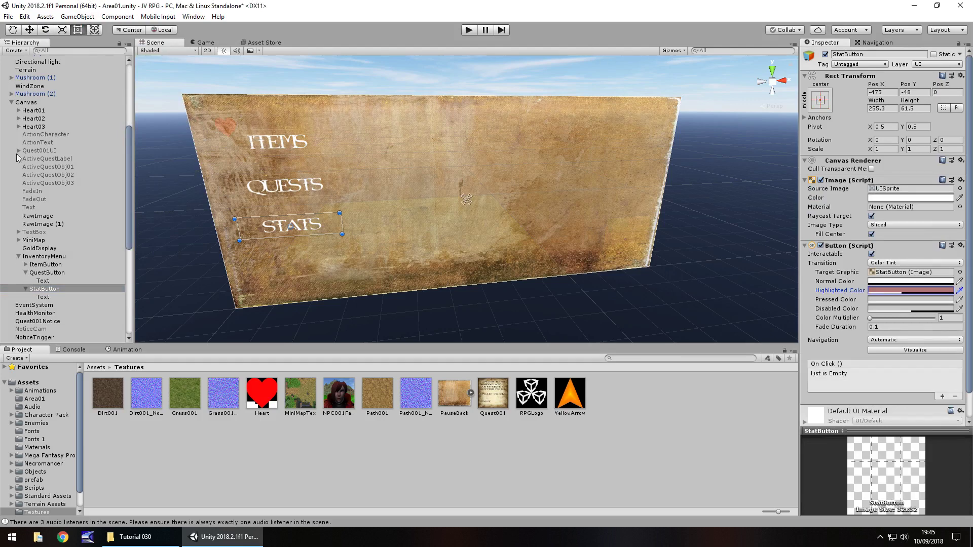
left_click(474, 29)
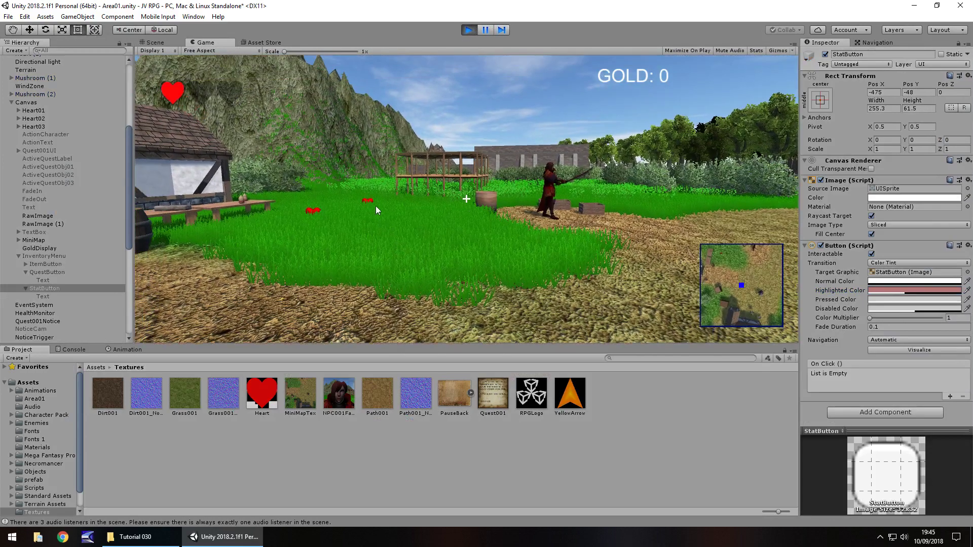
Step: Open the inventory with I, try the QUESTS and STATS buttons, then stop Play mode
key("i")
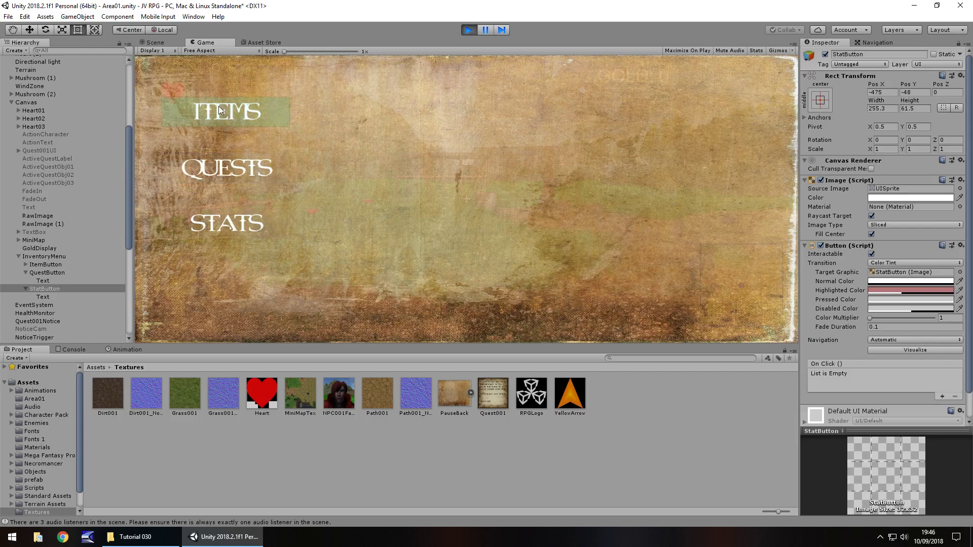
left_click(223, 169)
left_click(219, 220)
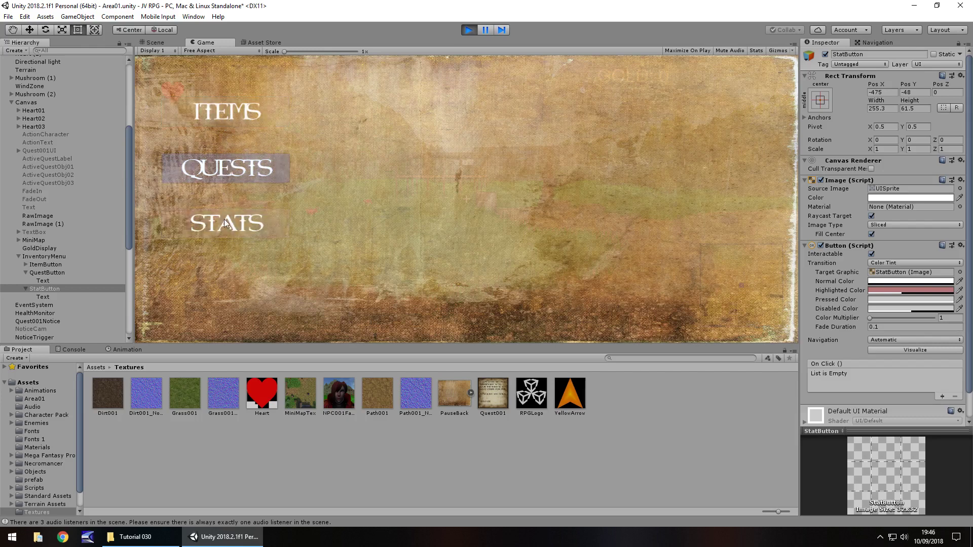
left_click(470, 29)
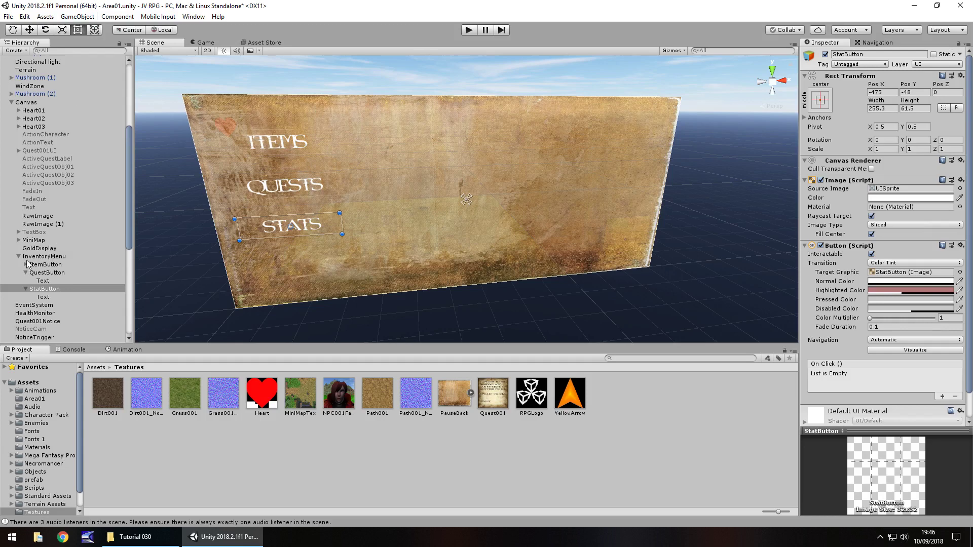
Step: Add a UI Panel under InventoryMenu and pull its left edge clear of the buttons
right_click(47, 259)
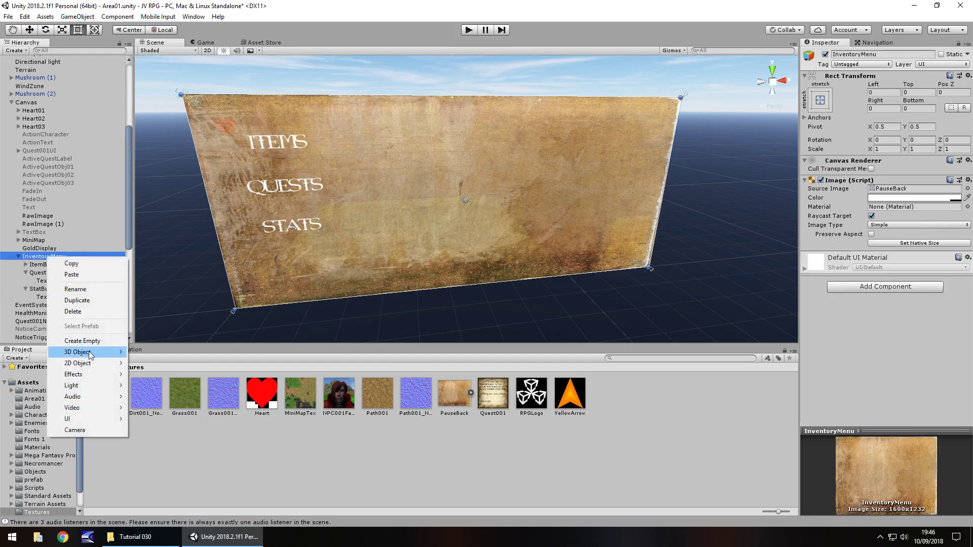
mouse_move(86, 418)
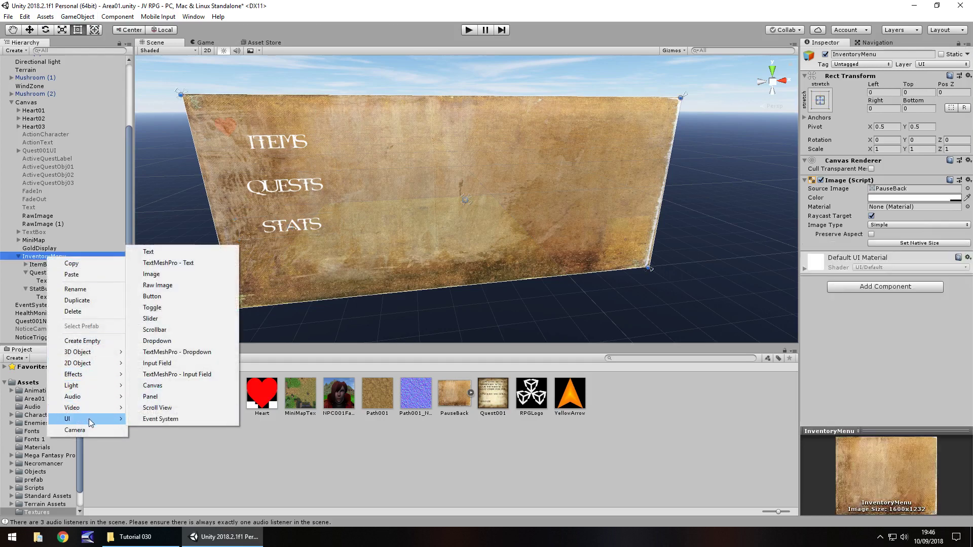
left_click(152, 397)
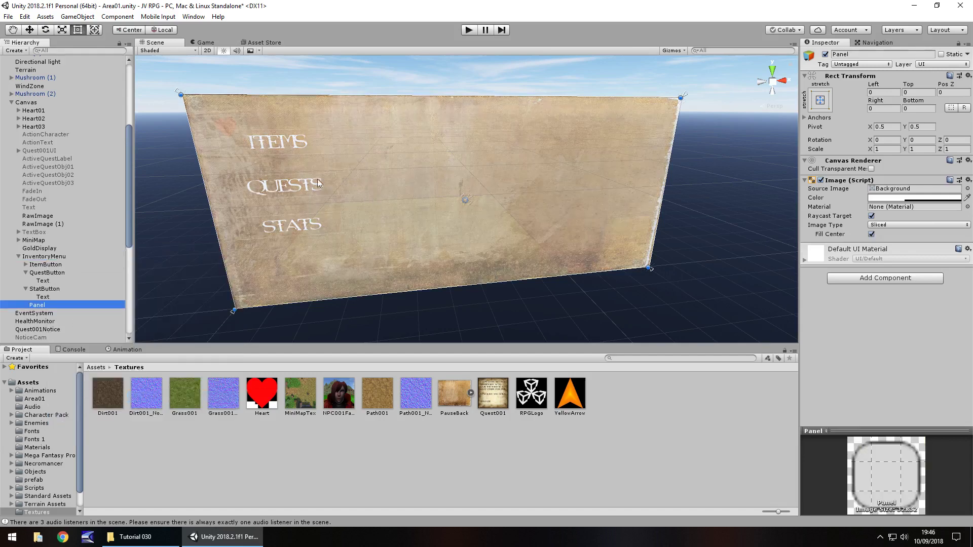
left_click_drag(181, 94, 330, 129)
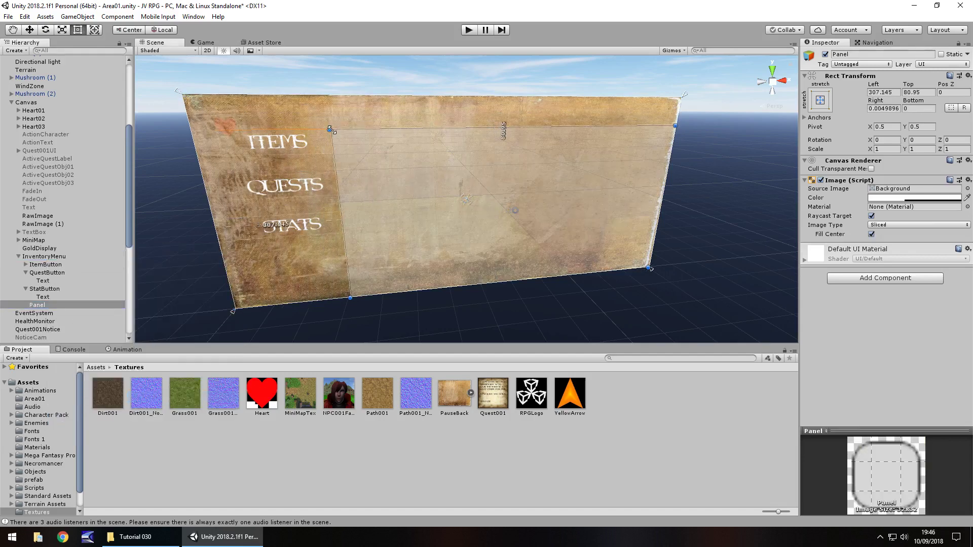
Step: Shift the panel and three buttons up-left, then raise the panel's bottom to offset 111.25
left_click(45, 264, "ctrl")
left_click(46, 273, "ctrl")
left_click(44, 289, "ctrl")
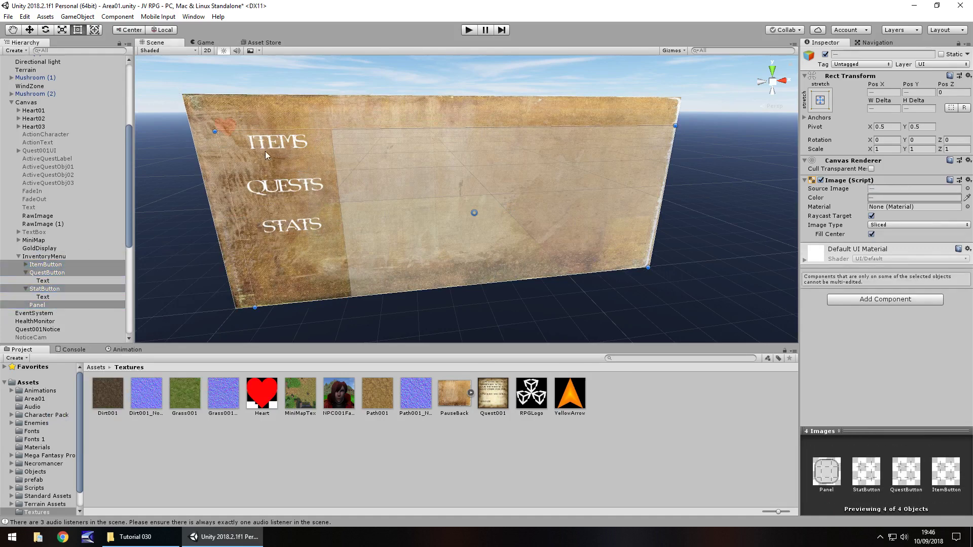
left_click_drag(266, 151, 248, 135)
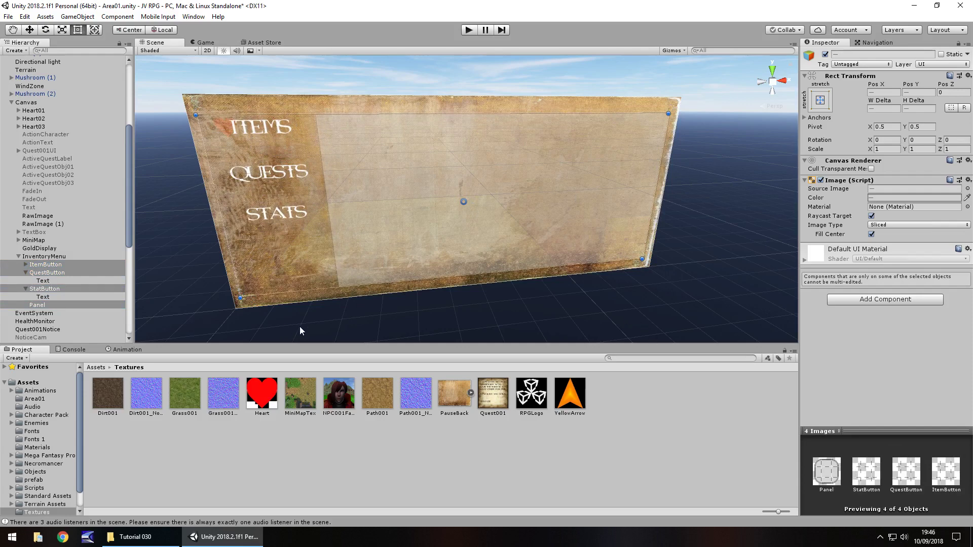
left_click(350, 282)
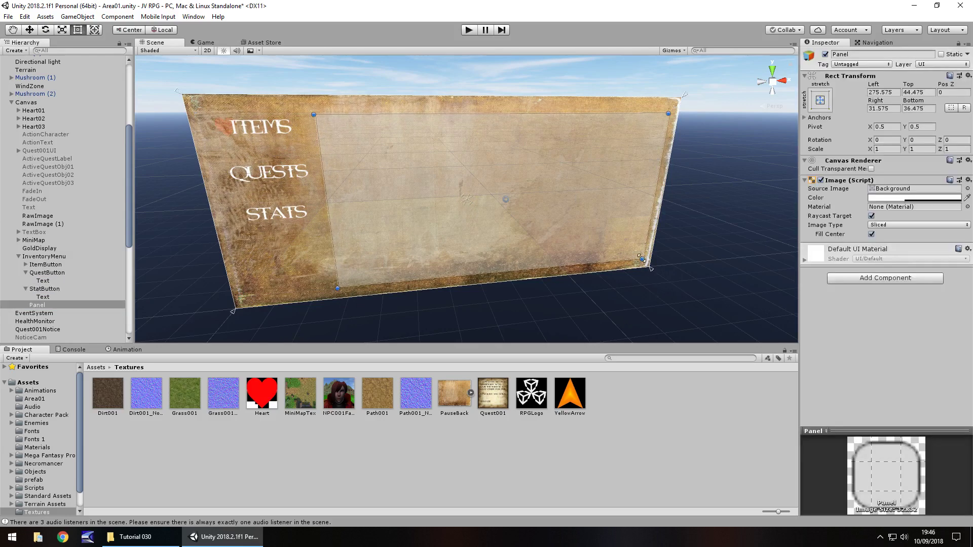
left_click_drag(642, 259, 645, 239)
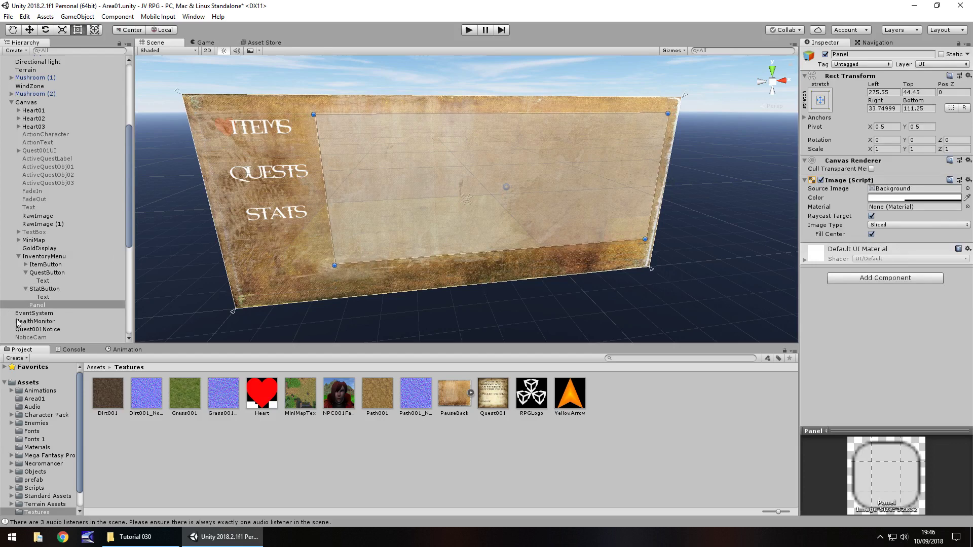
Step: Rename the panel ItemPanel and make two copies of it
right_click(38, 306)
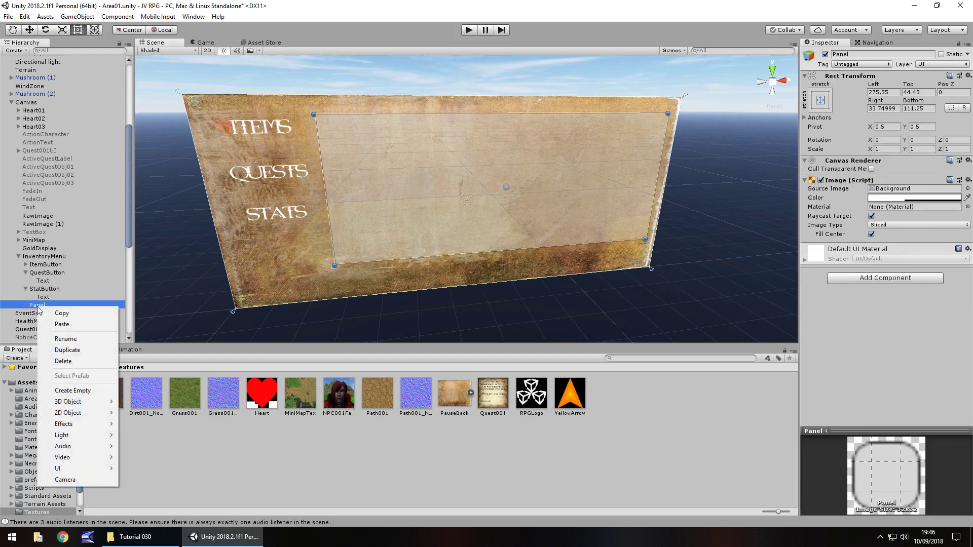
left_click(77, 340)
type("ItemP")
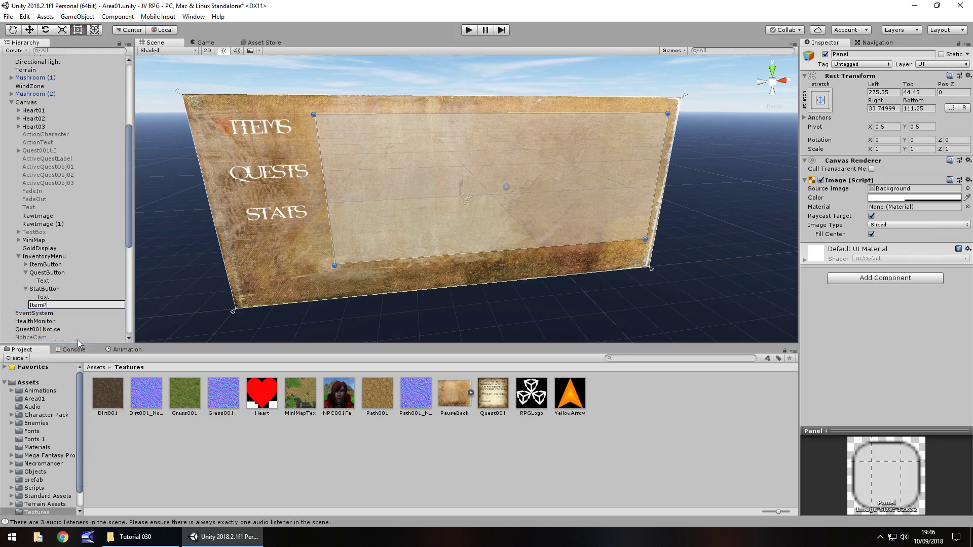
type("anel")
key("Return")
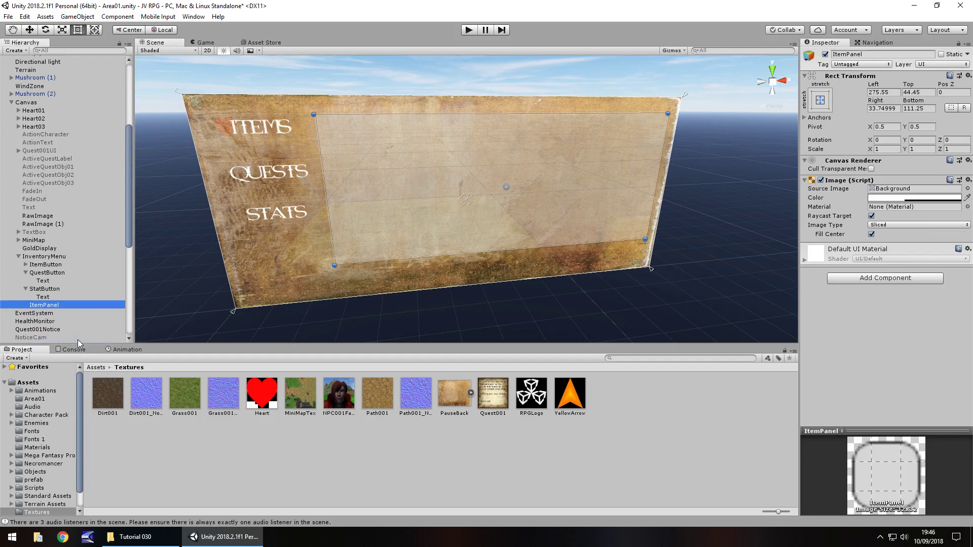
key("ctrl+d")
key("ctrl+d")
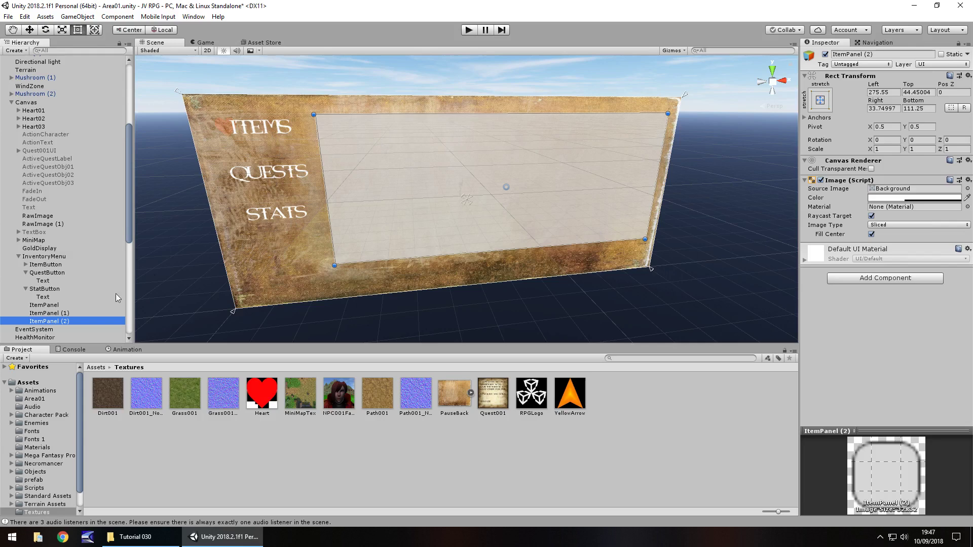
Step: Rename the two copies QuestPanel and StatPanel
left_click(57, 314)
left_click(57, 314)
type("QuestPanel")
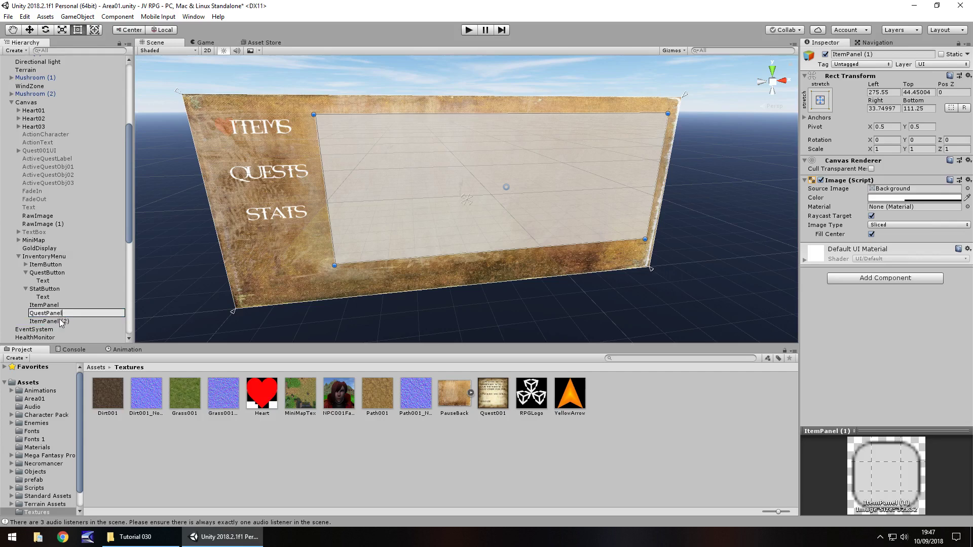
left_click(59, 322)
left_click(60, 322)
type("StatPanel")
key("Return")
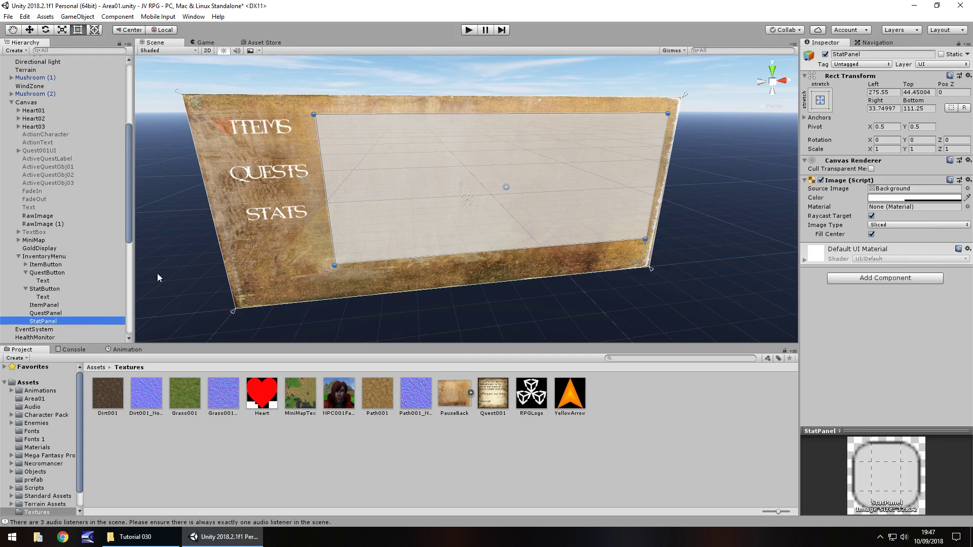
Step: Tint StatPanel light pink and QuestPanel light blue through their Image colours
left_click(892, 198)
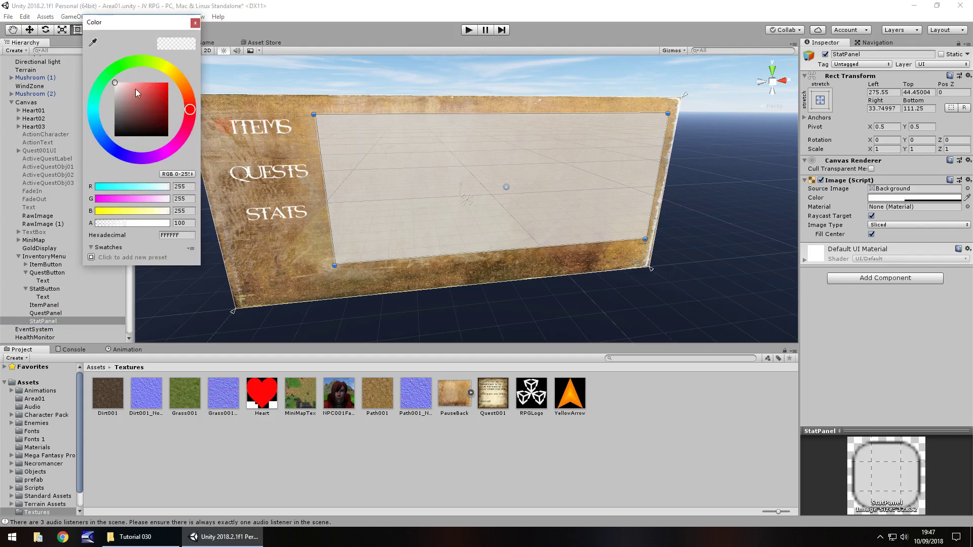
left_click(128, 84)
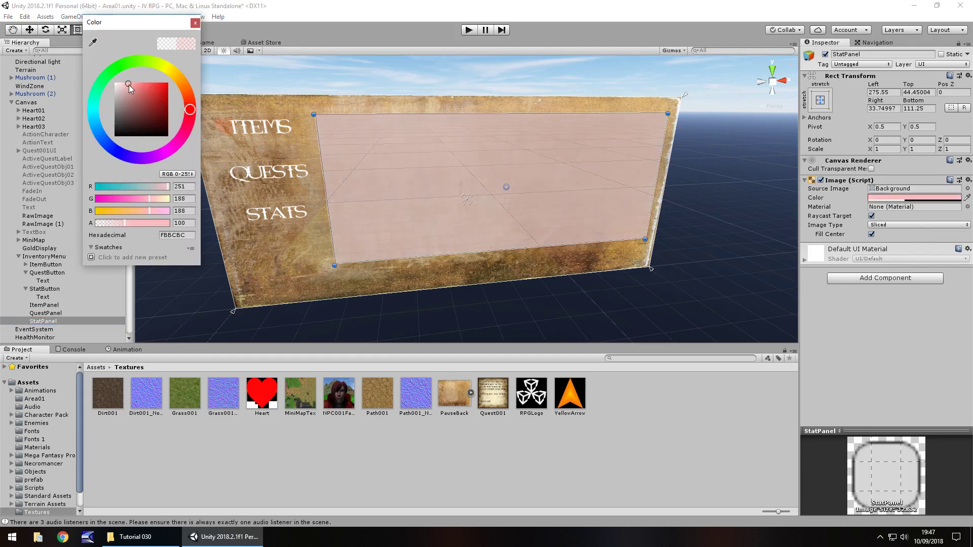
left_click(195, 23)
left_click(47, 313)
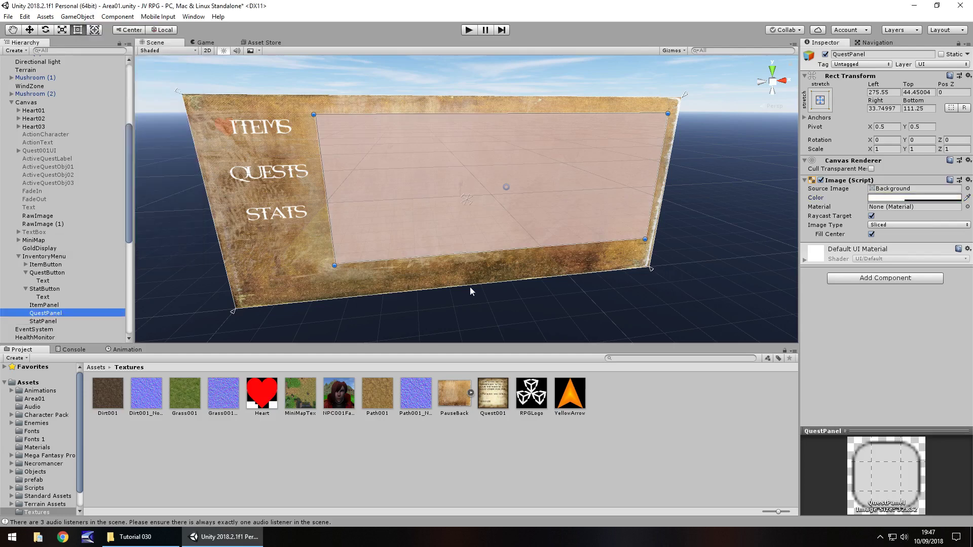
left_click(929, 199)
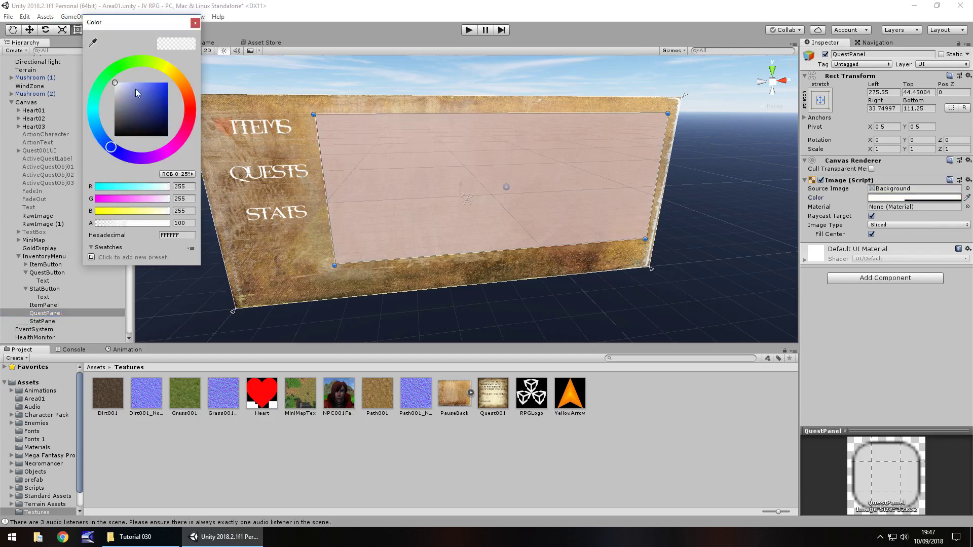
left_click(130, 83)
left_click(195, 22)
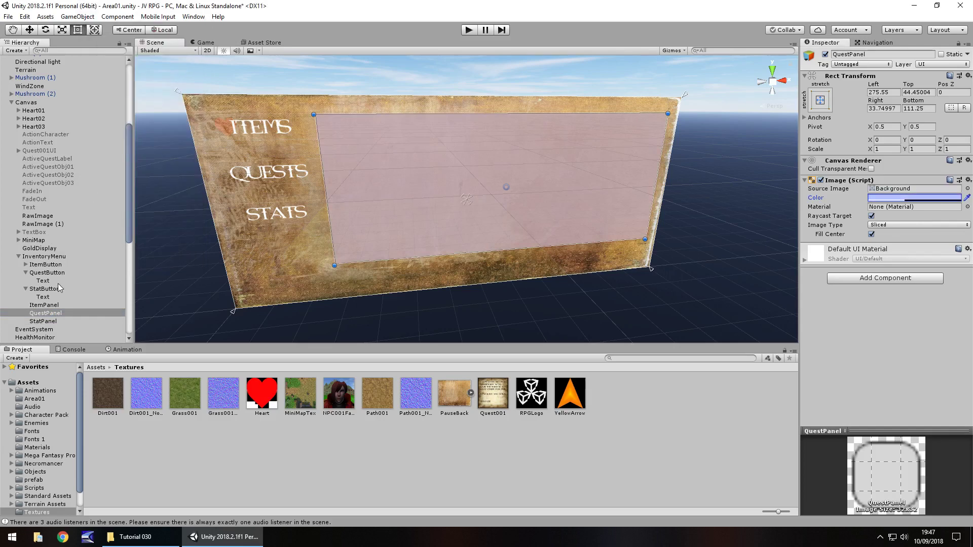
Step: Give ItemPanel a light green AAFFB3 Image tint
left_click(44, 305)
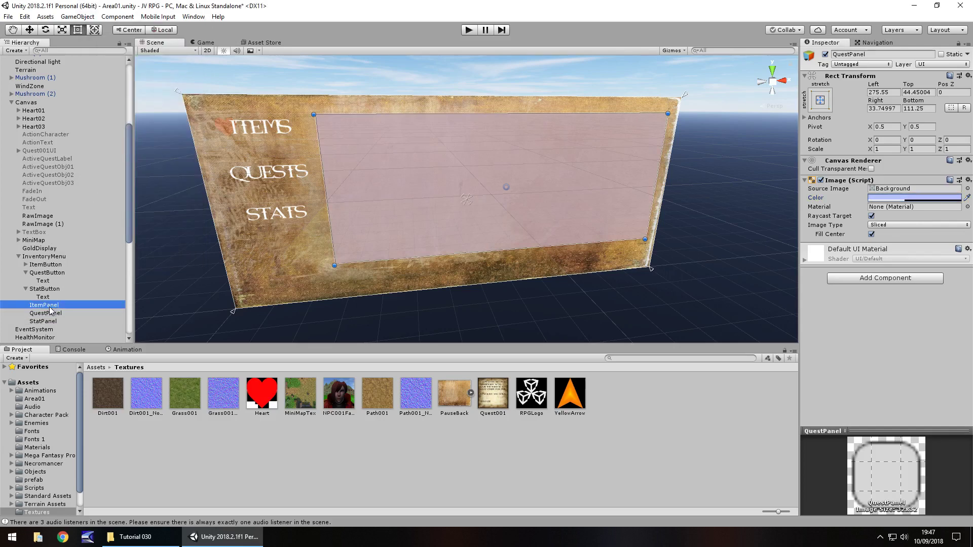
left_click(883, 198)
left_click(113, 71)
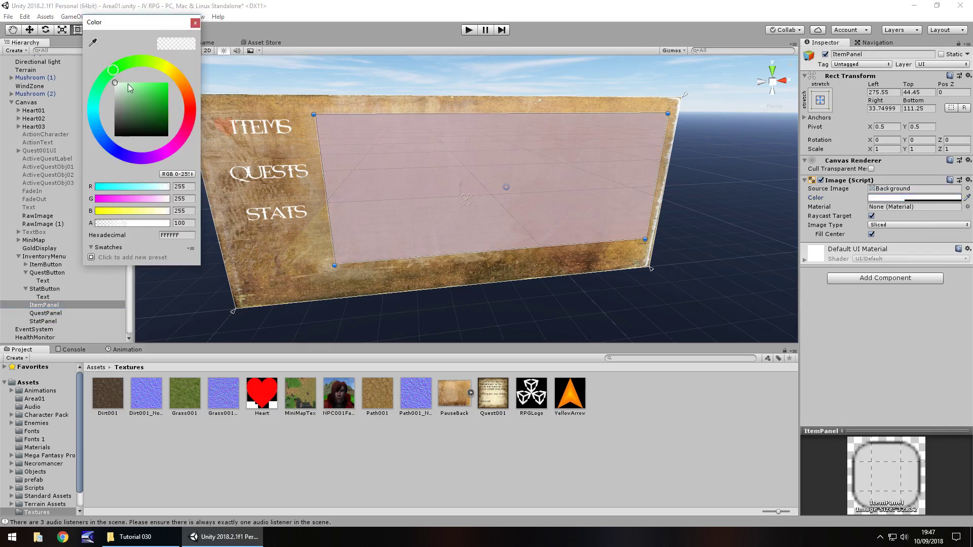
left_click(128, 84)
left_click(132, 85)
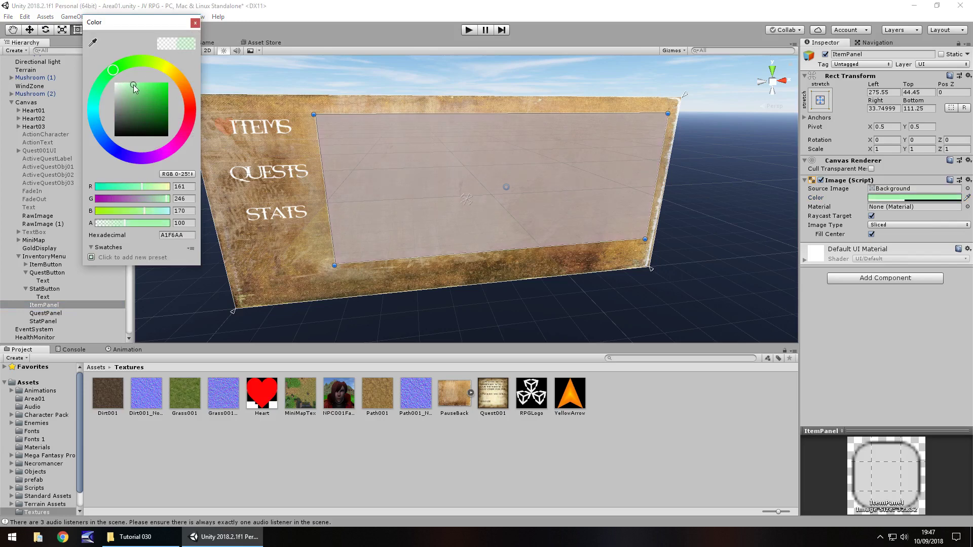
left_click(194, 22)
Step: Deactivate QuestPanel and StatPanel together so only ItemPanel stays visible
left_click(50, 314)
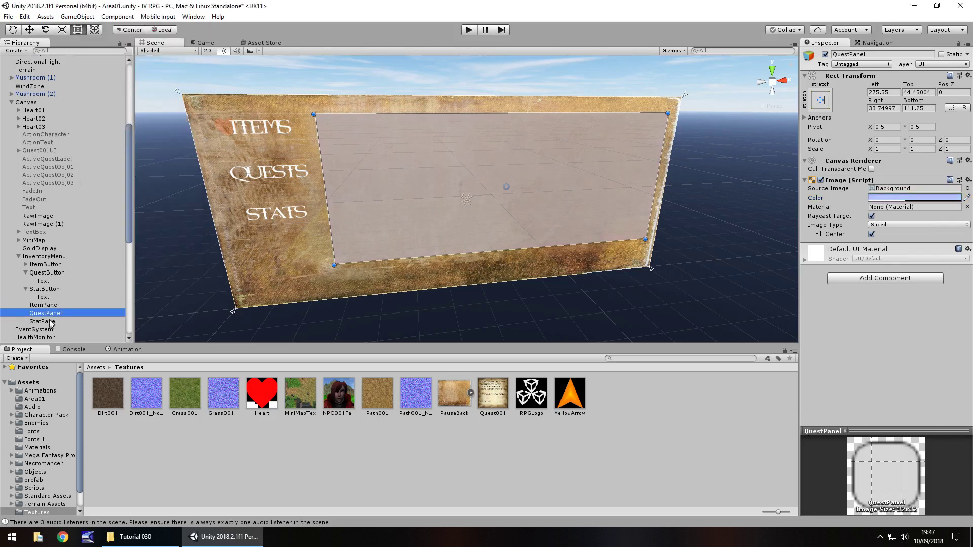
left_click(43, 322, "ctrl")
left_click(826, 54)
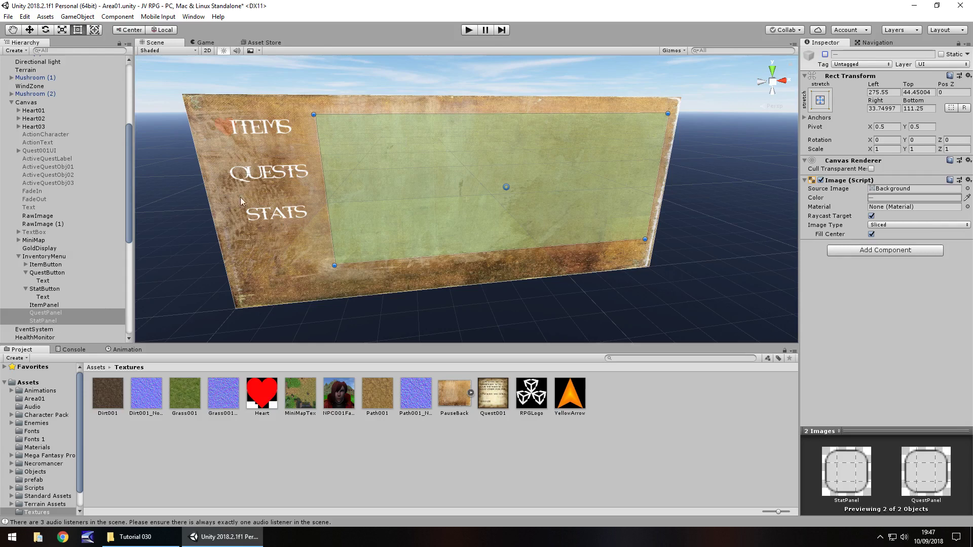
Step: Add a UI Text inside ItemPanel, anchored top-right, reading ITEMS
right_click(49, 305)
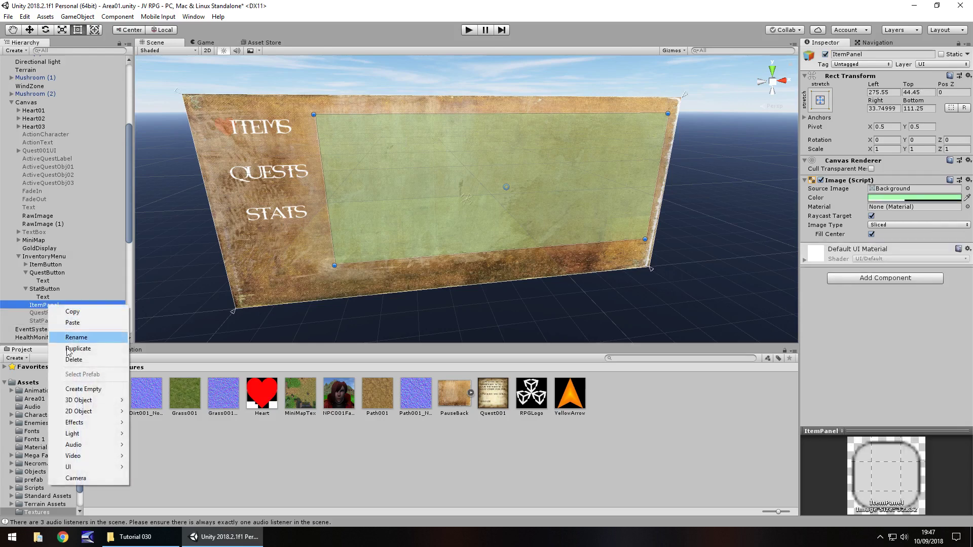
mouse_move(84, 427)
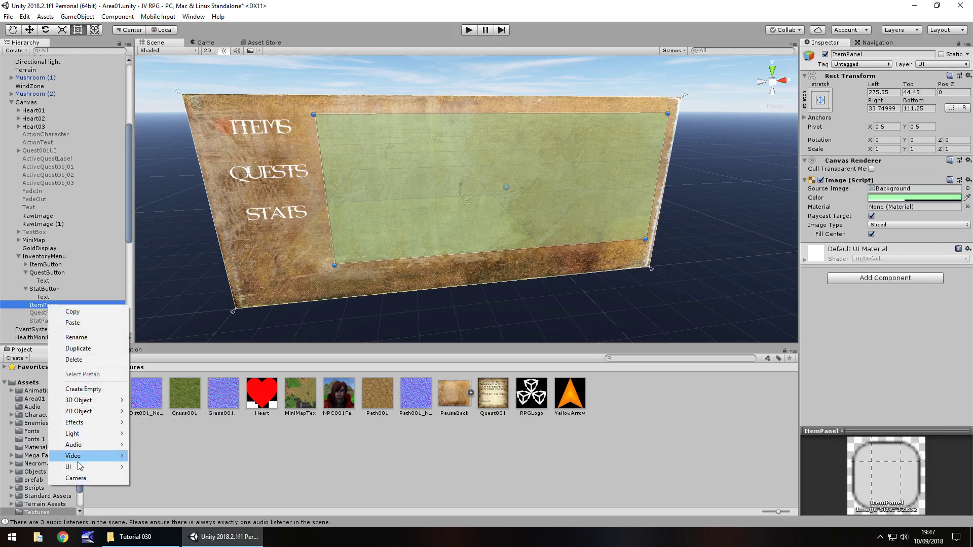
mouse_move(80, 467)
left_click(165, 299)
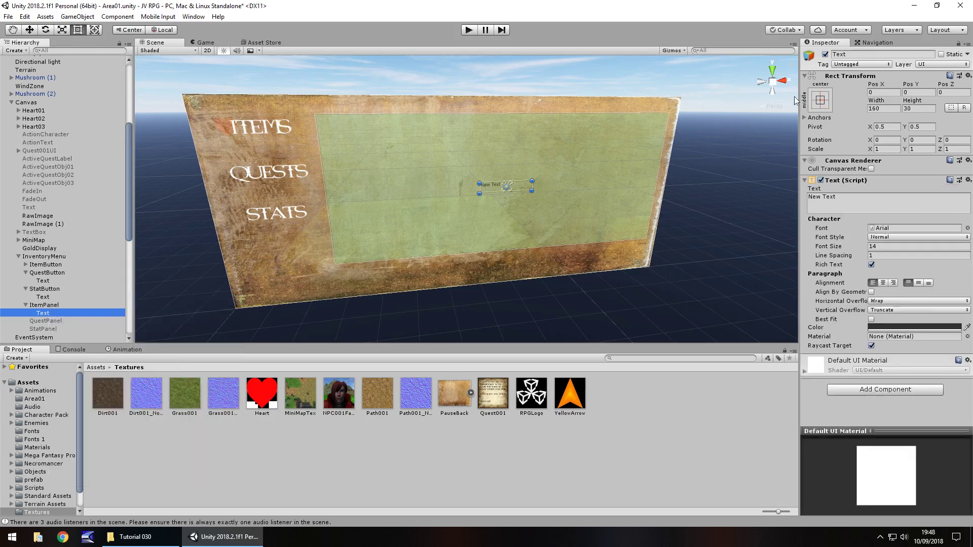
left_click(820, 100)
left_click(900, 179)
left_click(942, 210)
left_click(951, 200)
key("BackSpace")
type("ITEMS")
Step: Style the ITEMS text white, underworld font, size 20, right-aligned, placed at the panel's top-right
left_click(968, 229)
left_click(38, 67)
left_click(100, 9)
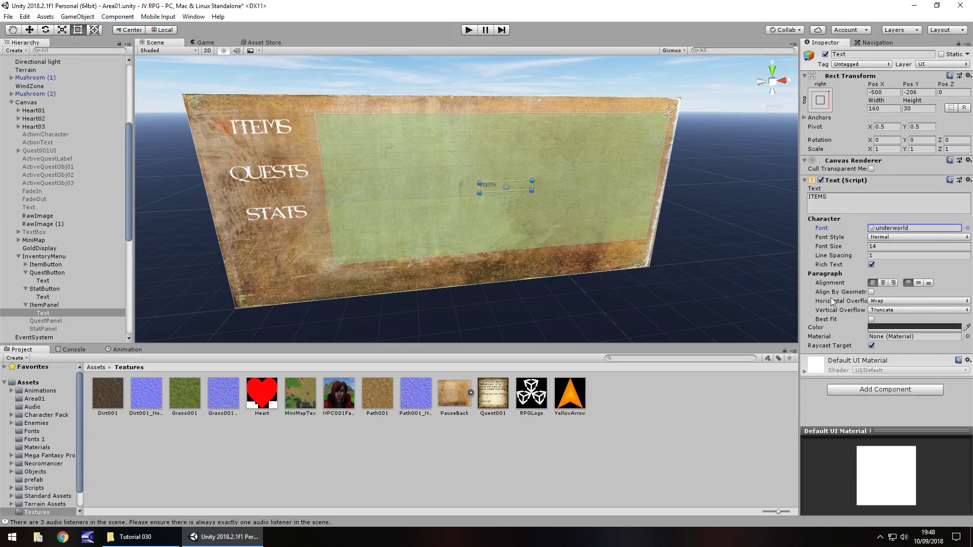
left_click(890, 327)
left_click_drag(125, 100, 114, 81)
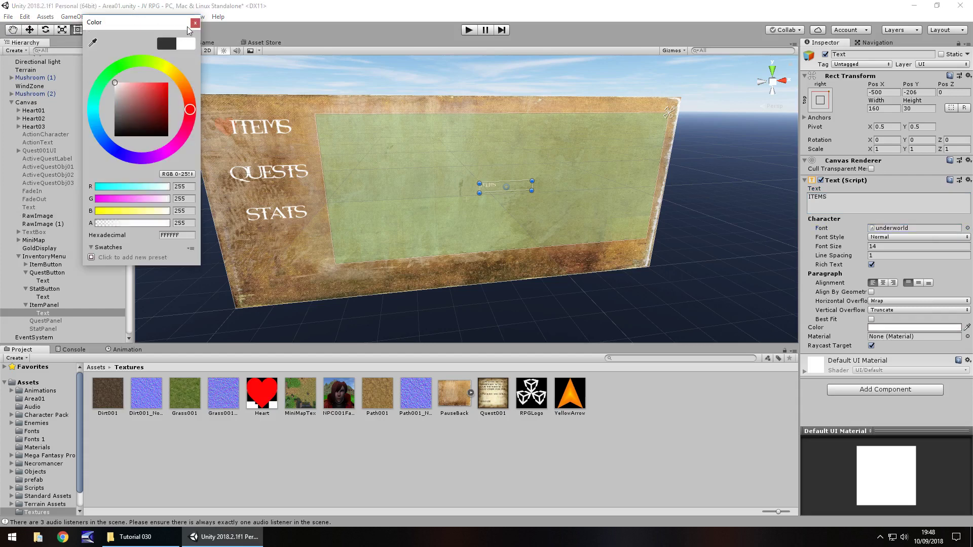
left_click(195, 23)
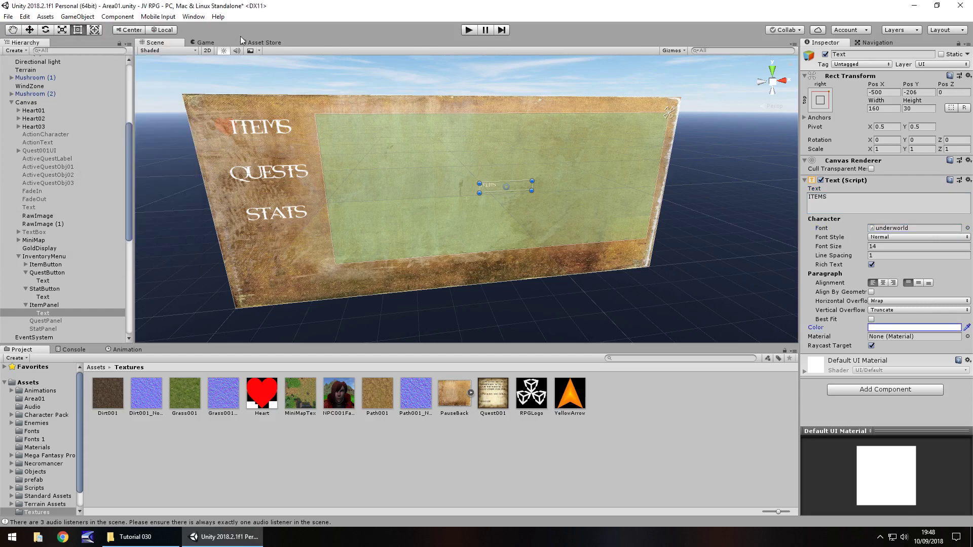
left_click(890, 247)
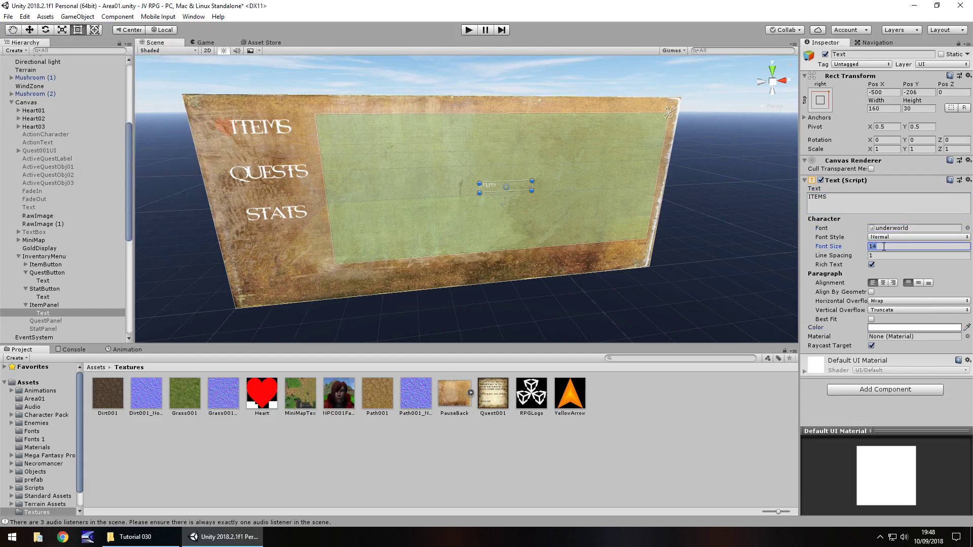
type("20")
left_click(894, 283)
left_click_drag(518, 184, 655, 120)
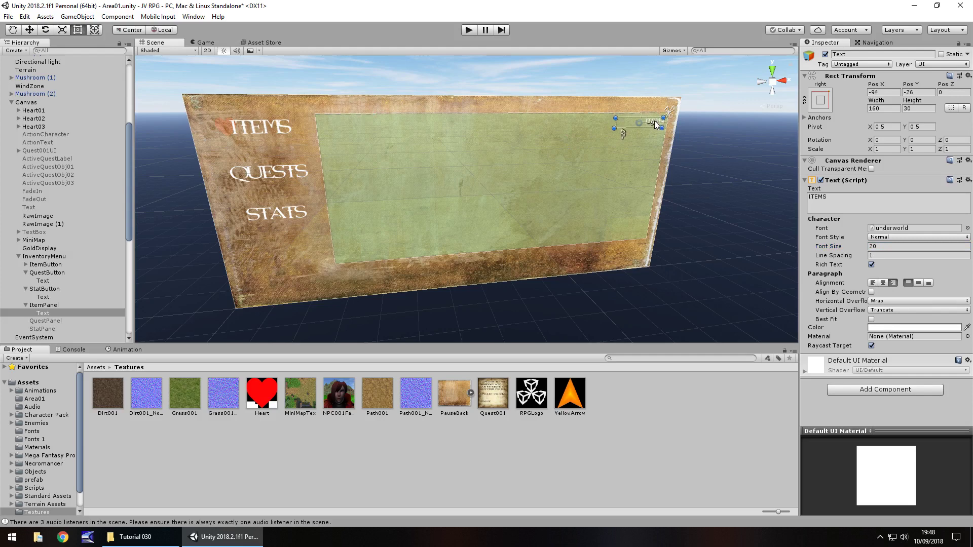
Step: Duplicate the ITEMS heading into QuestPanel and change it to read QUESTS
left_click(44, 314)
key("ctrl+d")
scroll(52, 261, "down", 3)
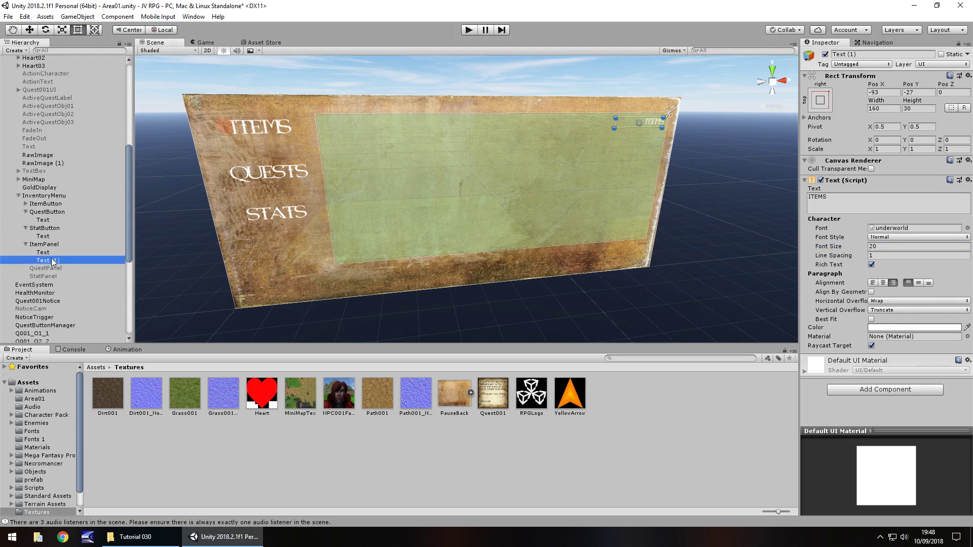
left_click_drag(54, 262, 46, 268)
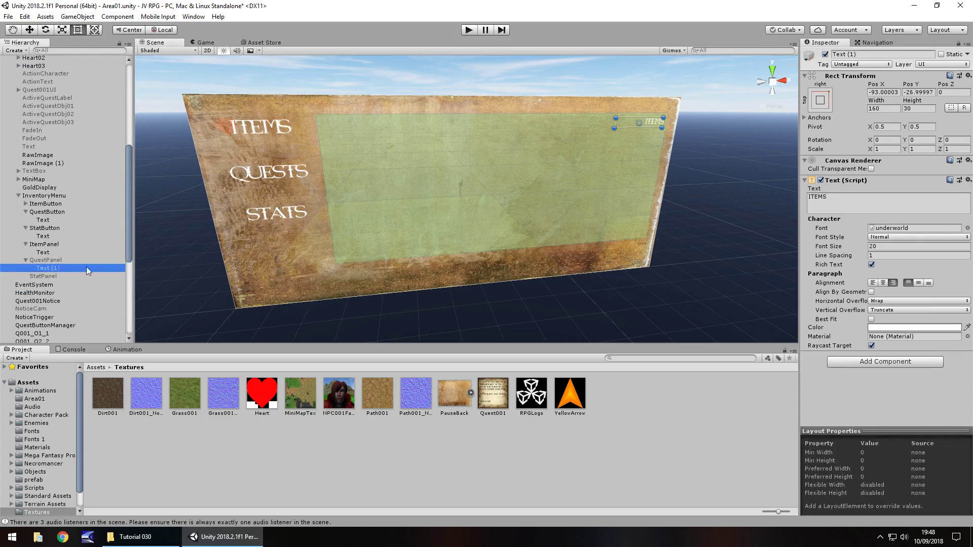
left_click(866, 212)
type("q")
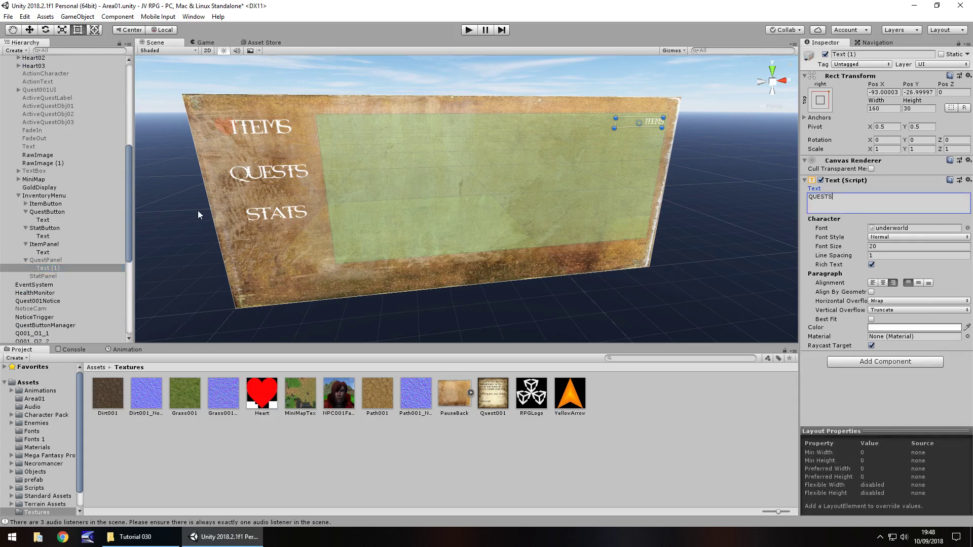
Step: Duplicate the QUESTS heading into StatPanel and retitle it for stats
left_click(54, 267)
key("ctrl+d")
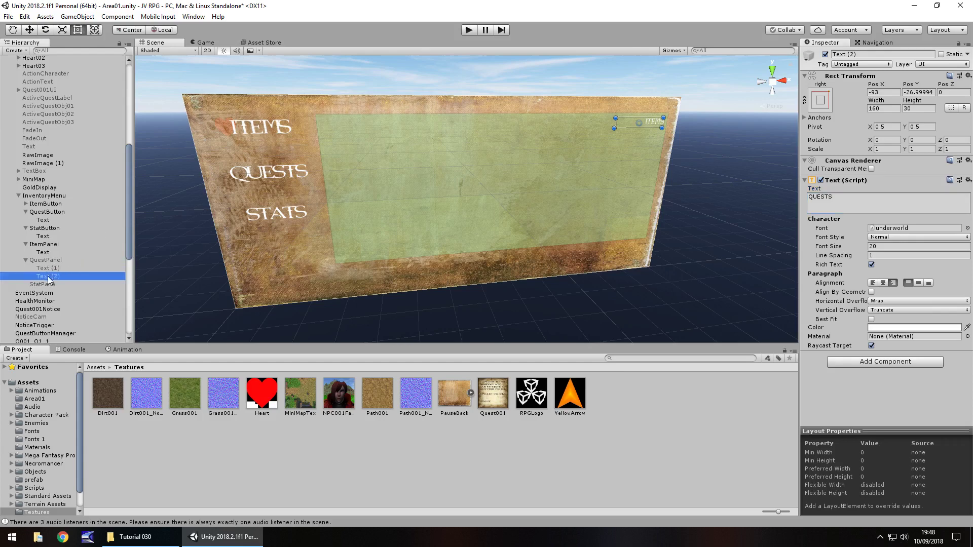
left_click_drag(48, 281, 49, 283)
left_click(848, 201)
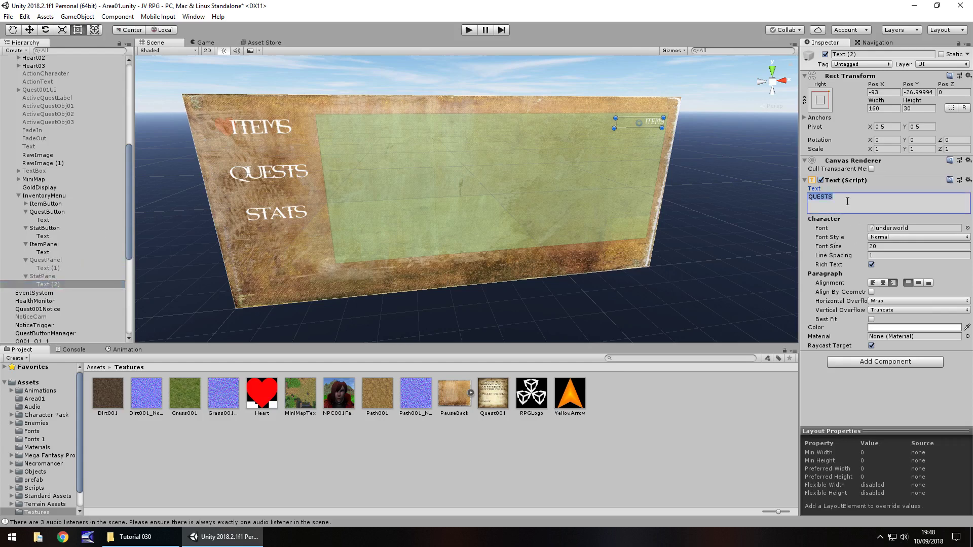
type("sta")
left_click(704, 244)
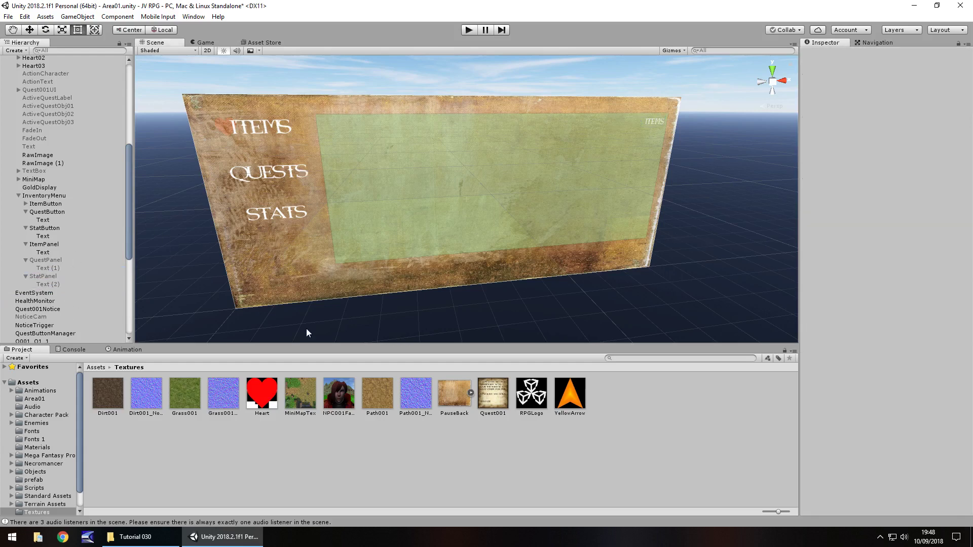
scroll(93, 261, "down", 3)
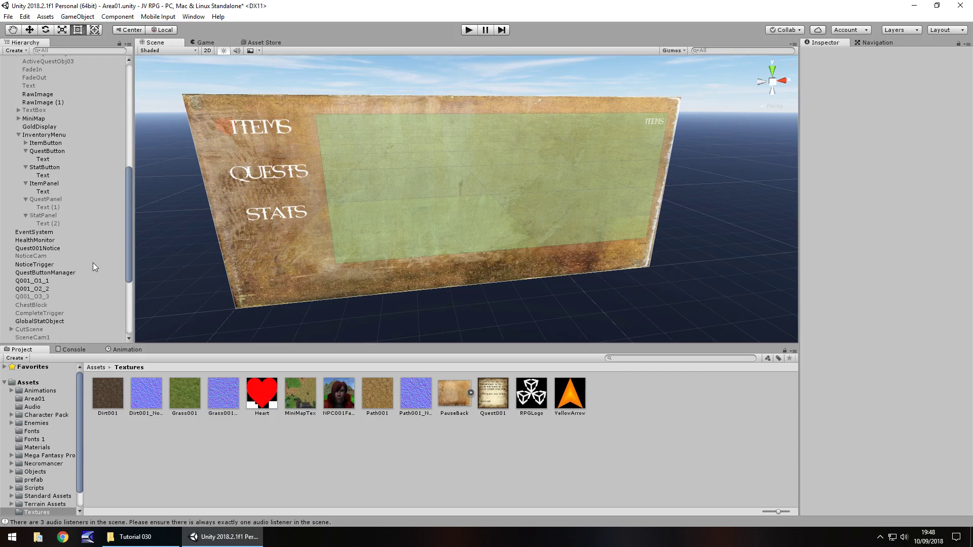
Step: Add public GameObject itemPanel, questPanel and statPanel fields below thePlayer in InventoryMenu.cs
left_click(32, 322)
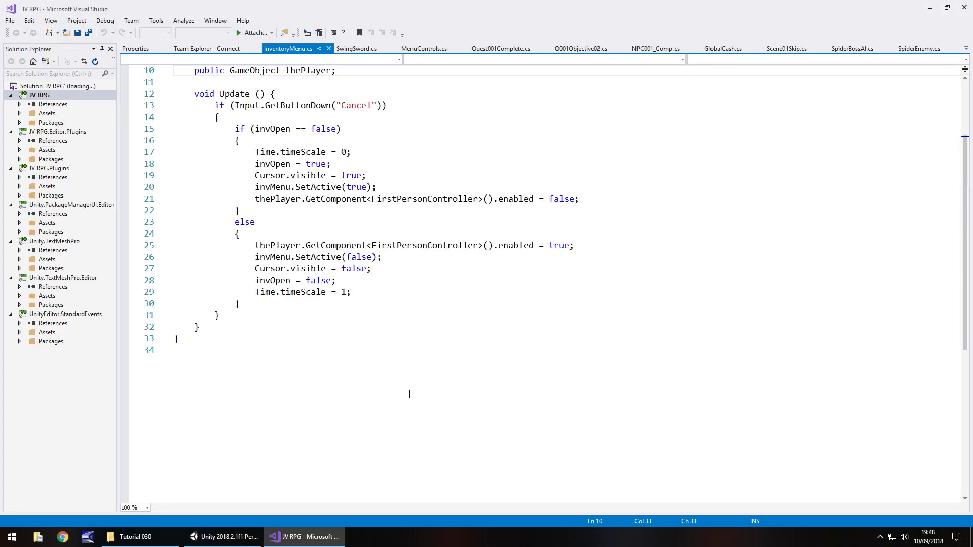
scroll(374, 358, "up", 3)
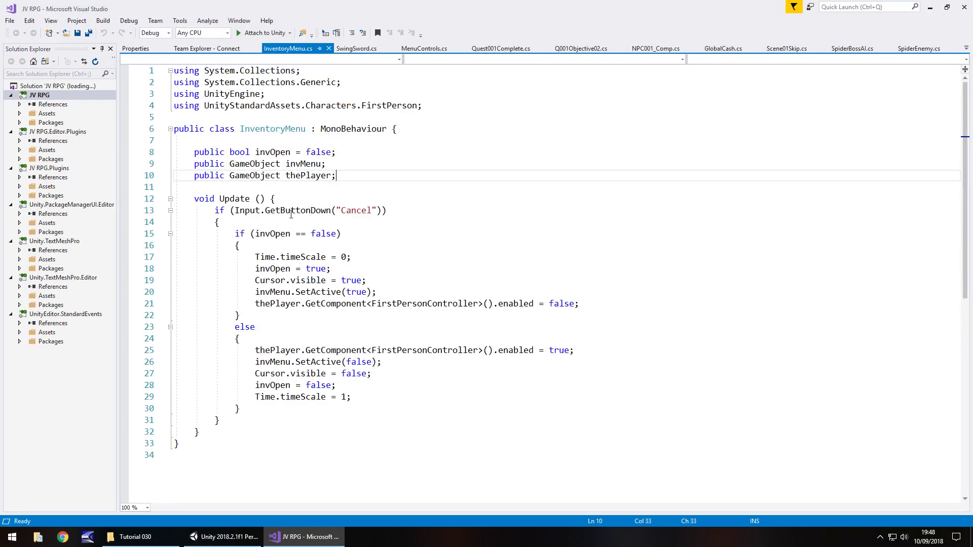
key("Return")
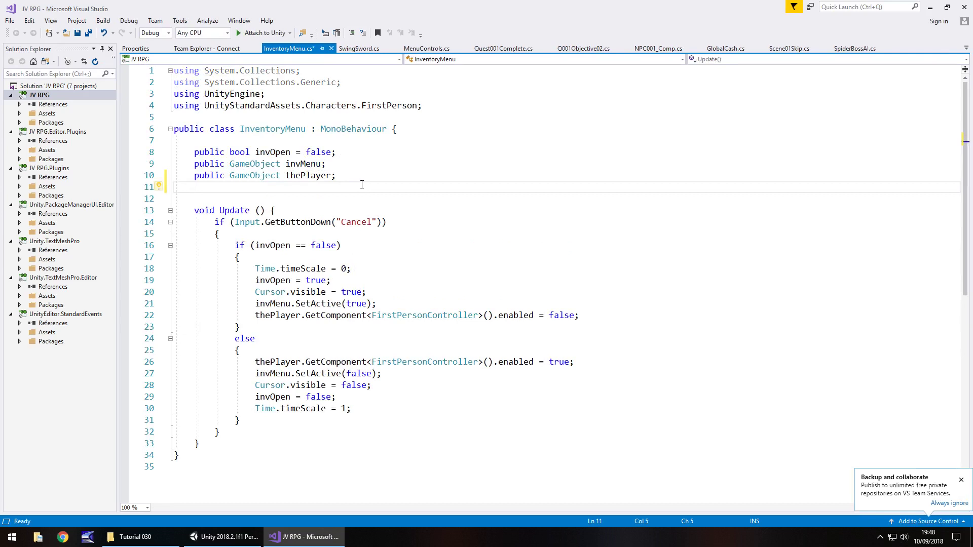
type("public")
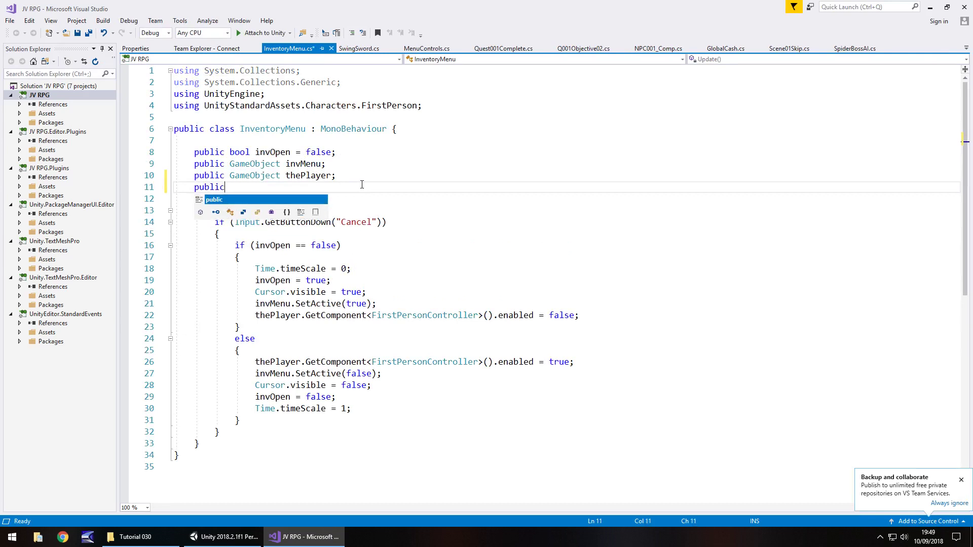
type(" GameO")
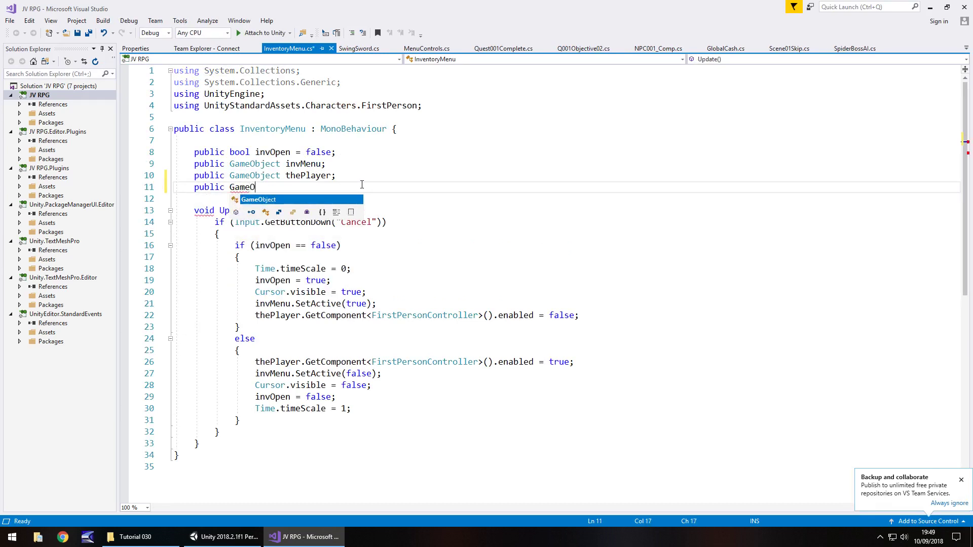
type("bject ite")
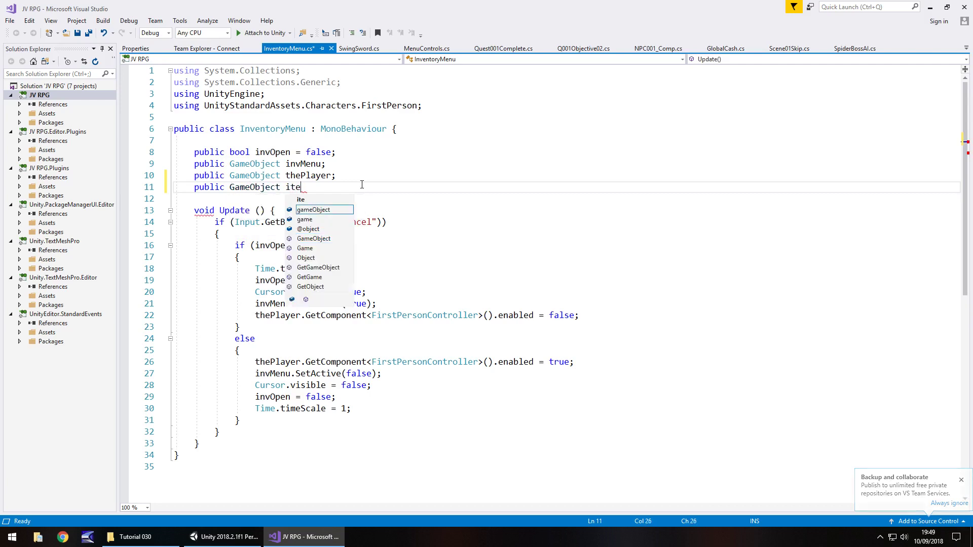
type("mPanel;")
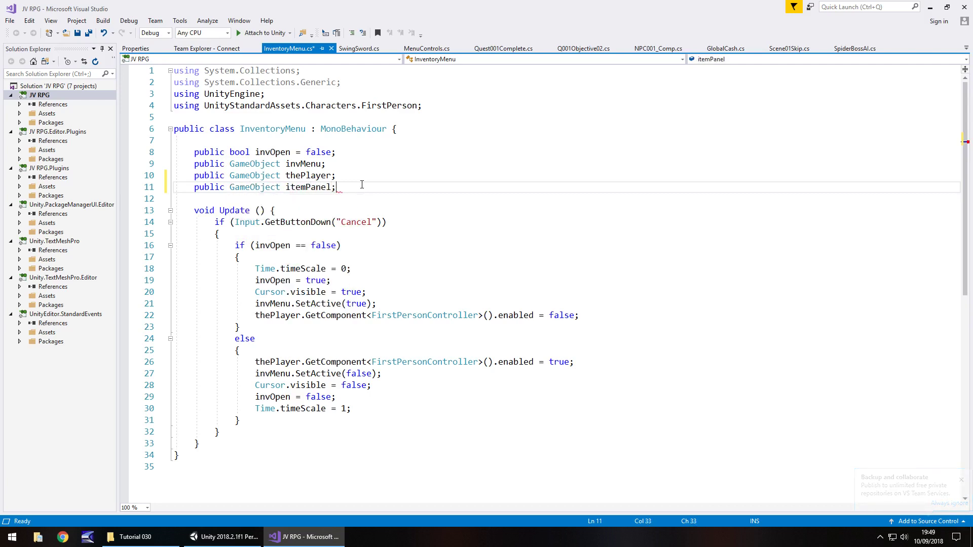
key("Return")
type("public Ga")
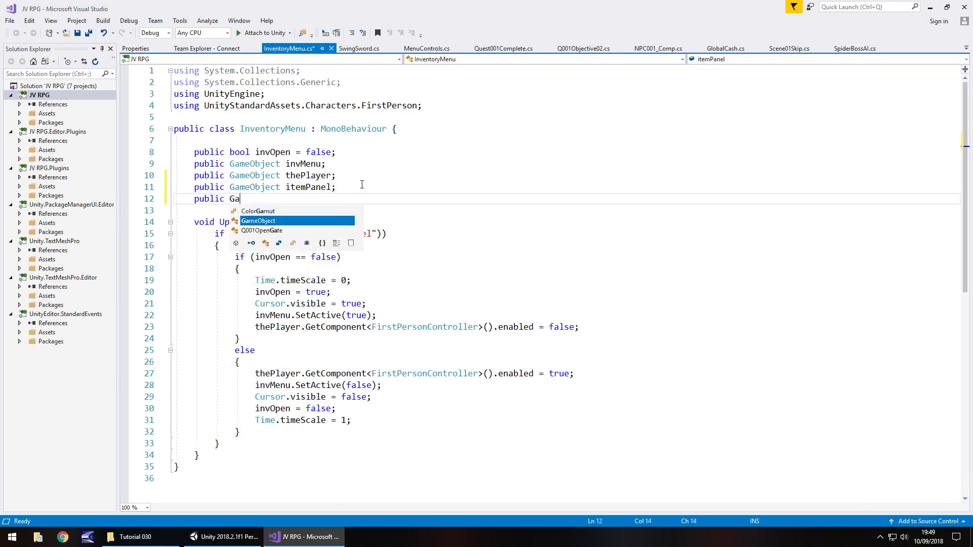
type("meObject qu")
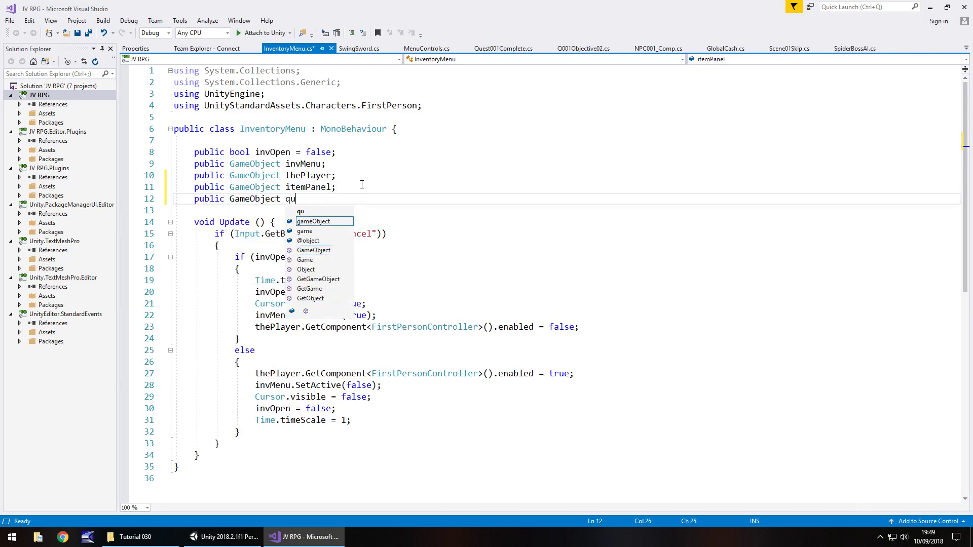
type("estPanel;")
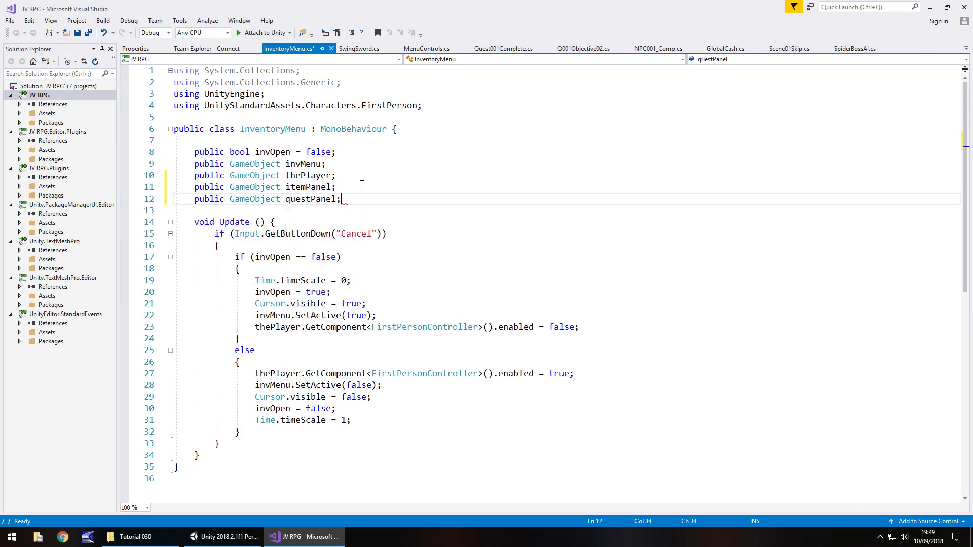
key("Return")
type("public")
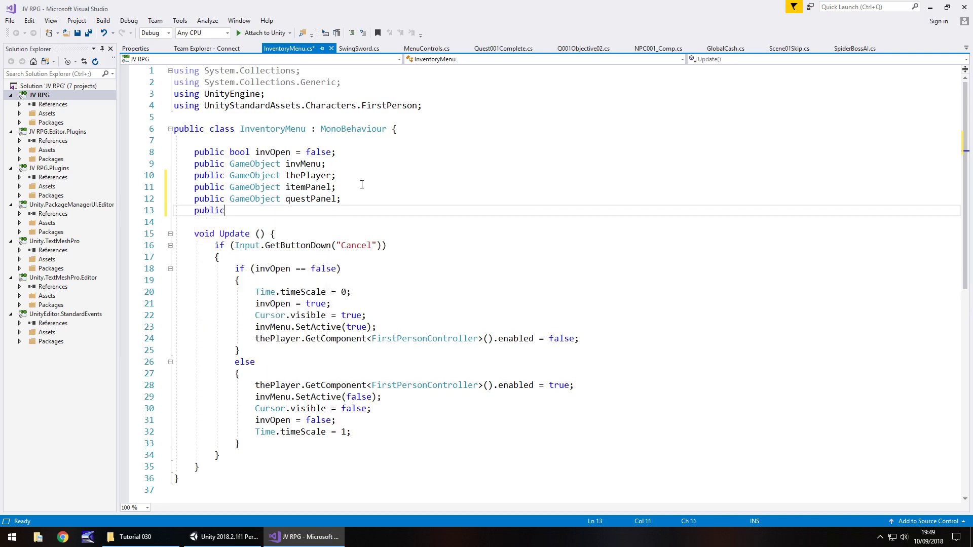
type(" GameObject s")
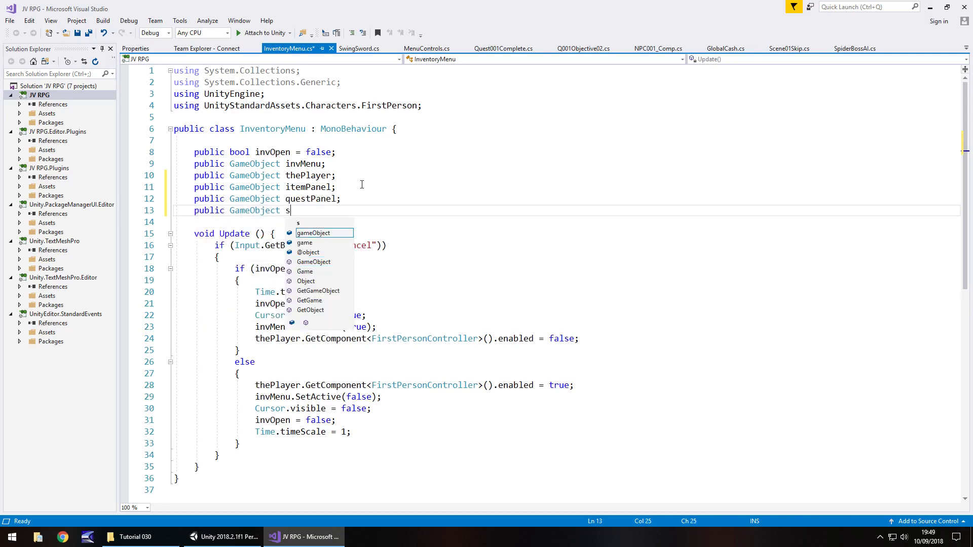
type("tatanel;")
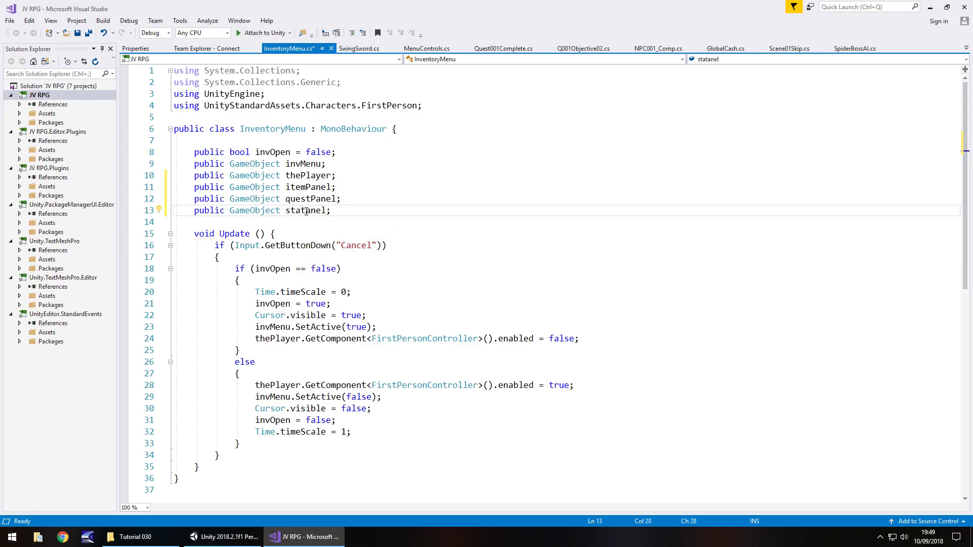
type("P")
scroll(359, 281, "down", 4)
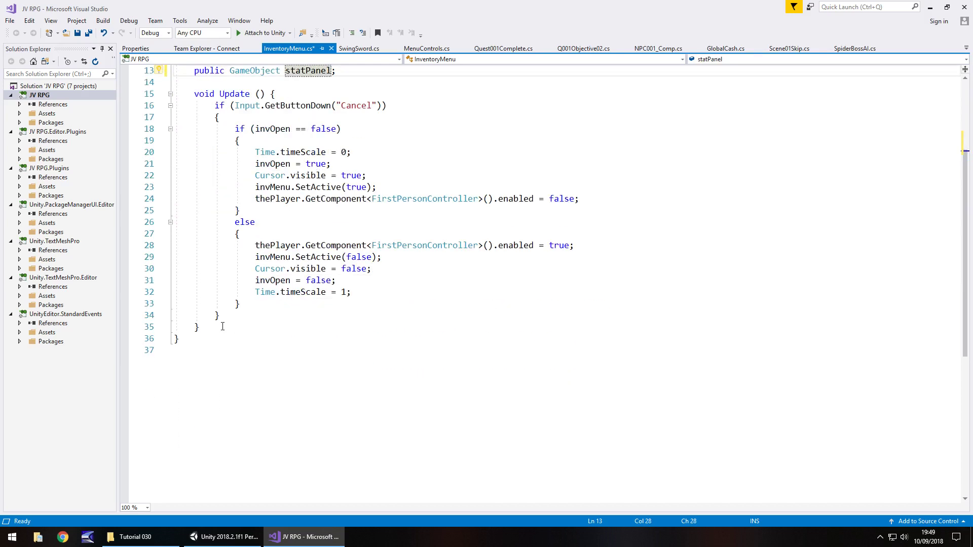
Step: Write ShowItem() below Update(): itemPanel.SetActive(true), questPanel and statPanel SetActive(false)
left_click(222, 327)
key("Return")
key("Return")
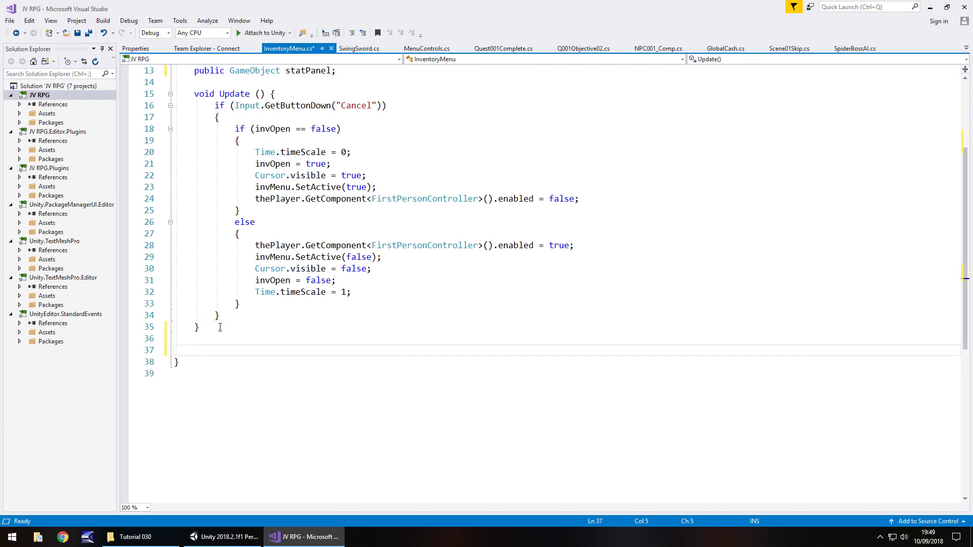
type("publi")
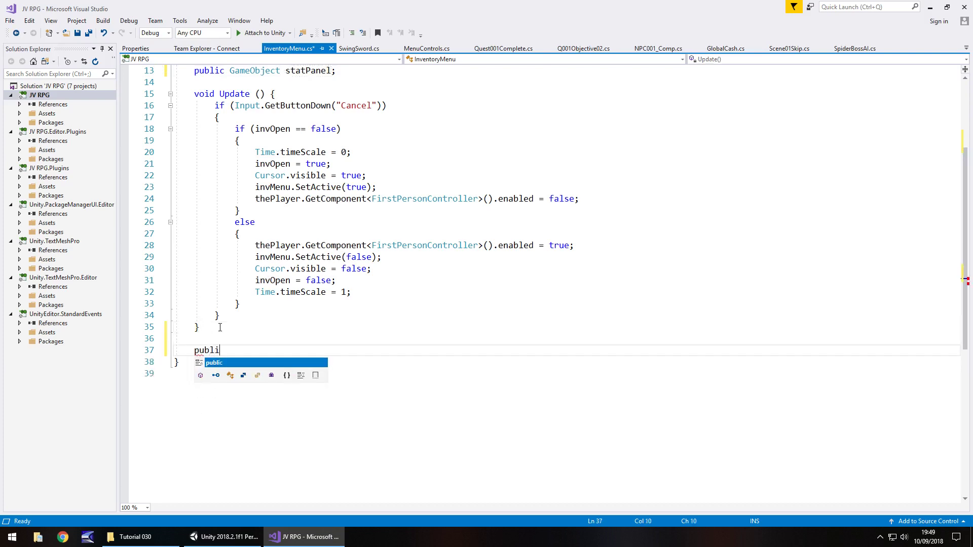
type("c voi")
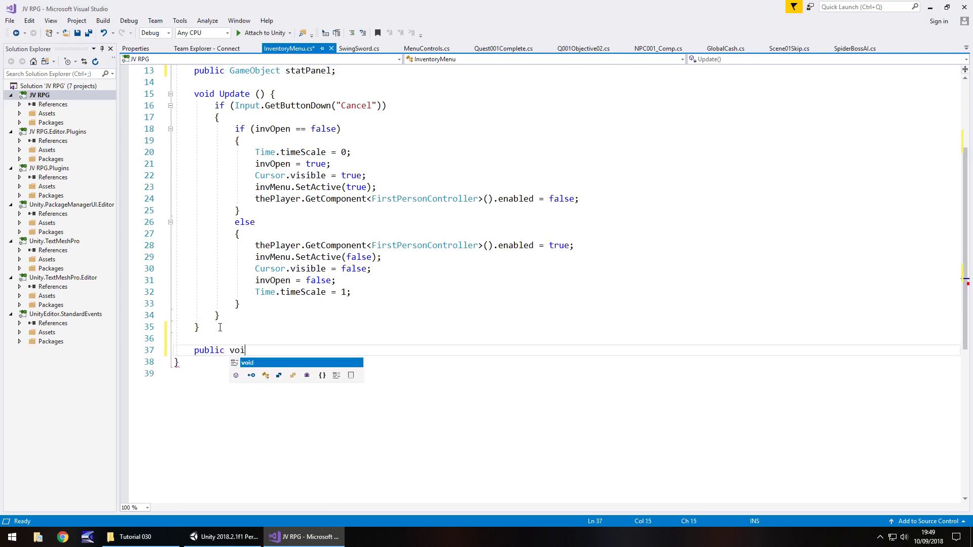
type("d ")
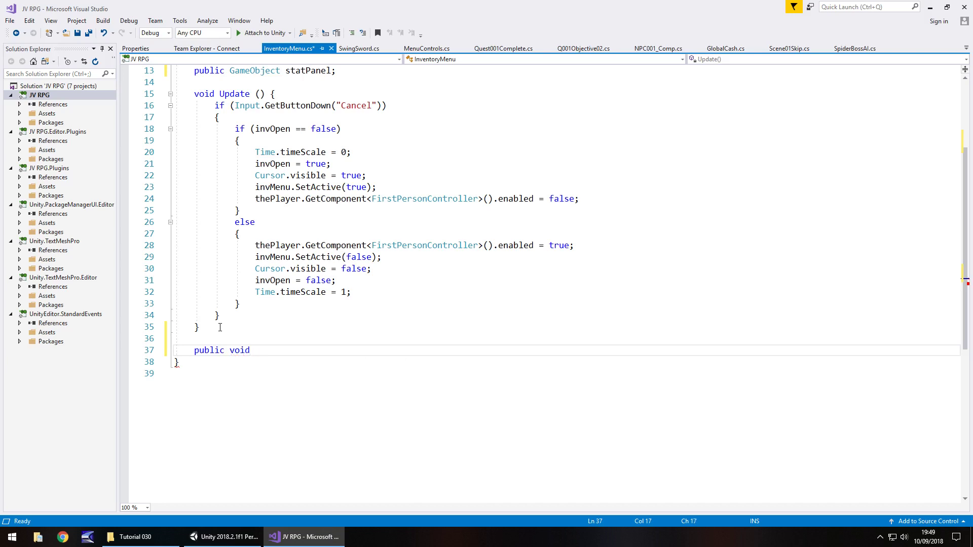
type("ShowItekm")
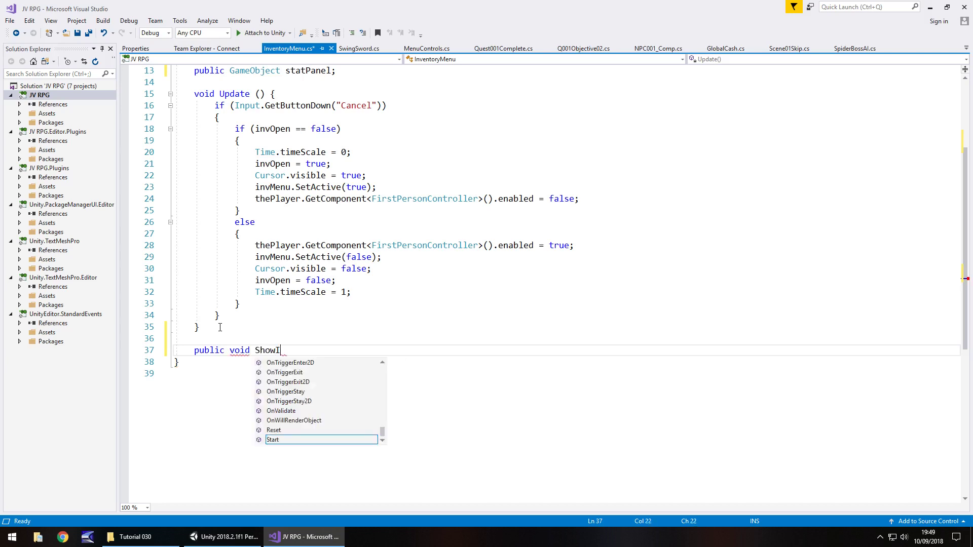
key("BackSpace")
key("BackSpace")
type("m() {")
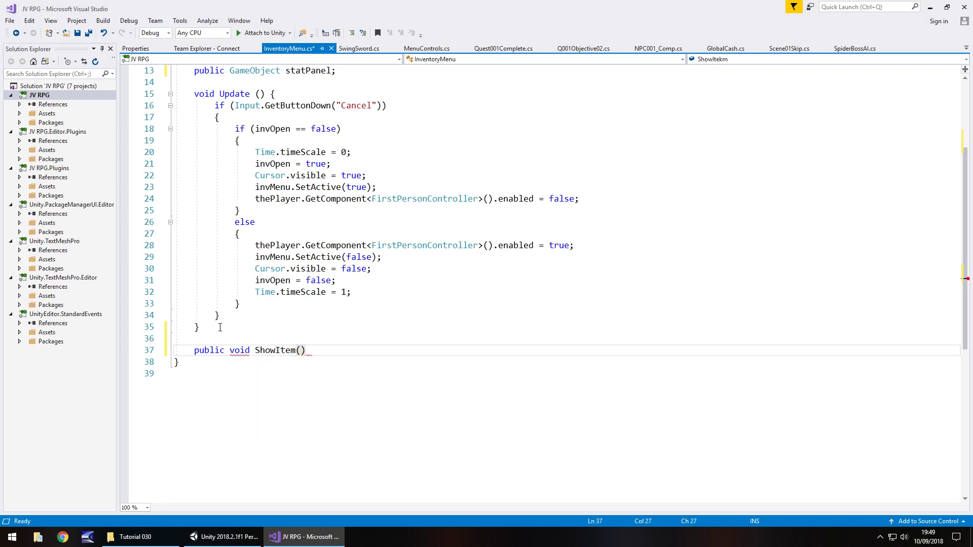
key("Return")
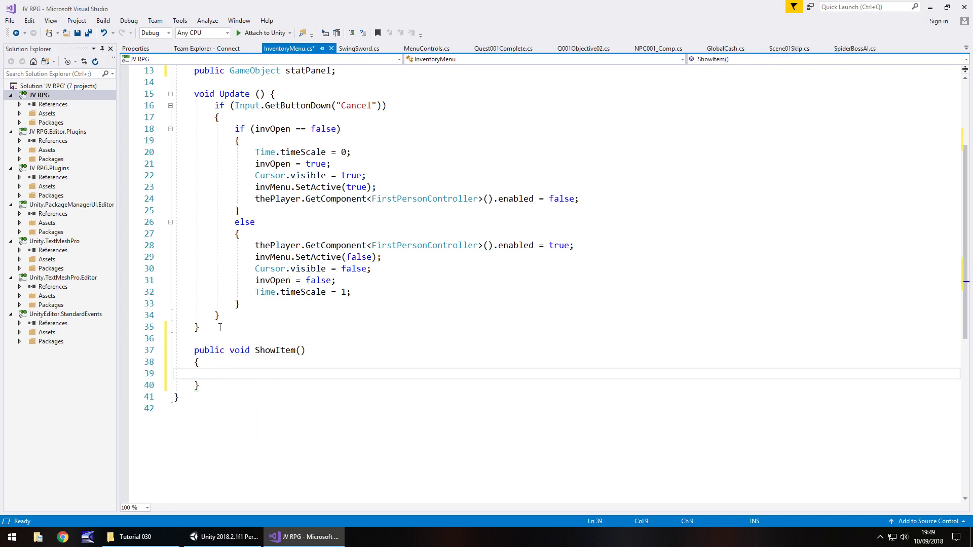
type("item")
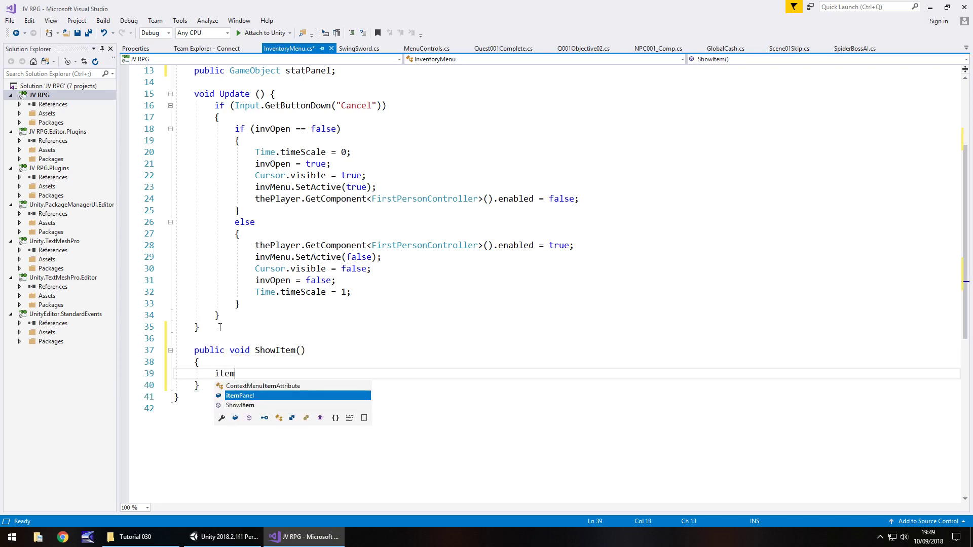
type("Panel.Set")
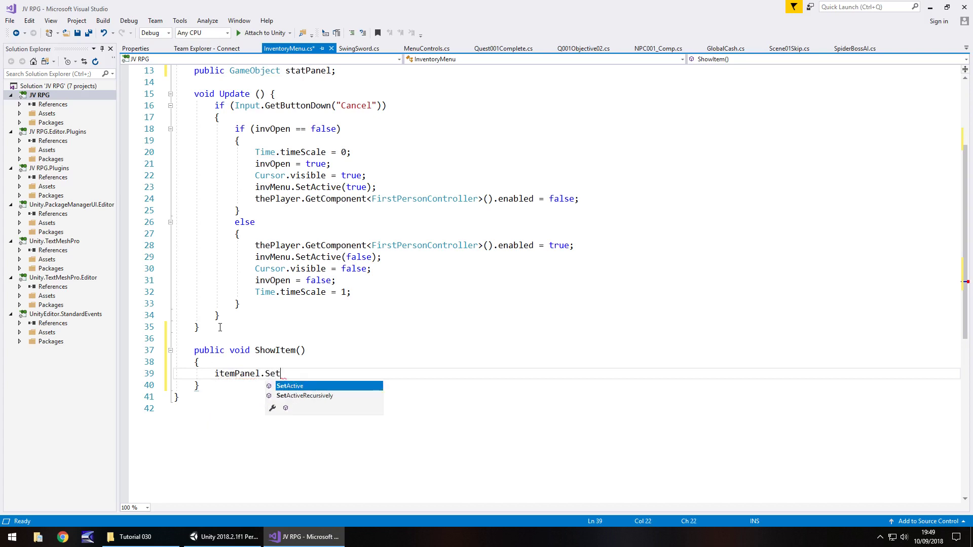
type("Active(true);")
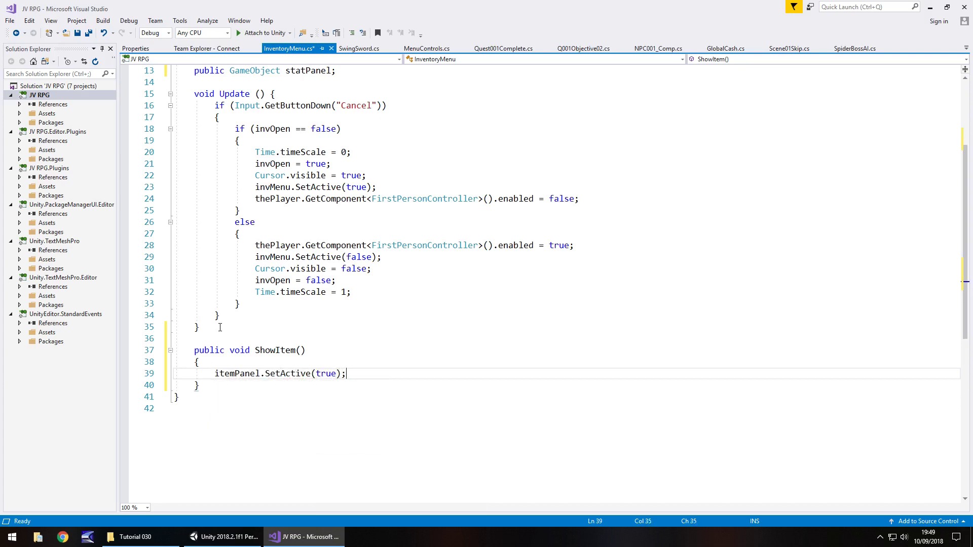
key("Return")
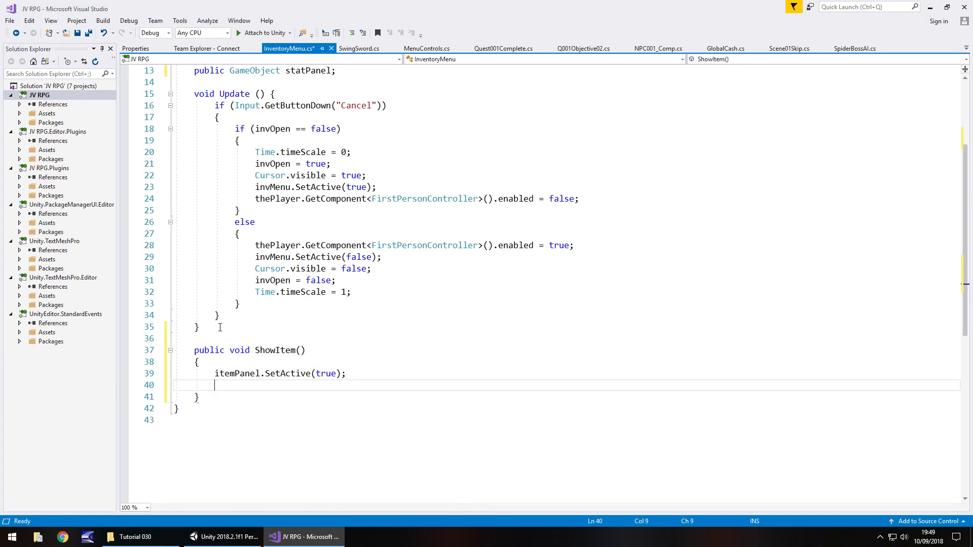
type("quest")
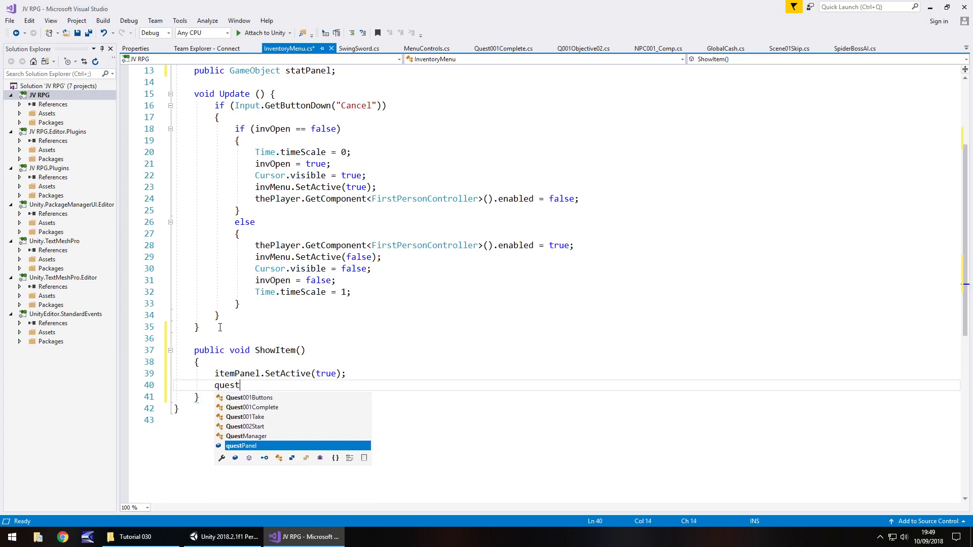
type("Panel.S")
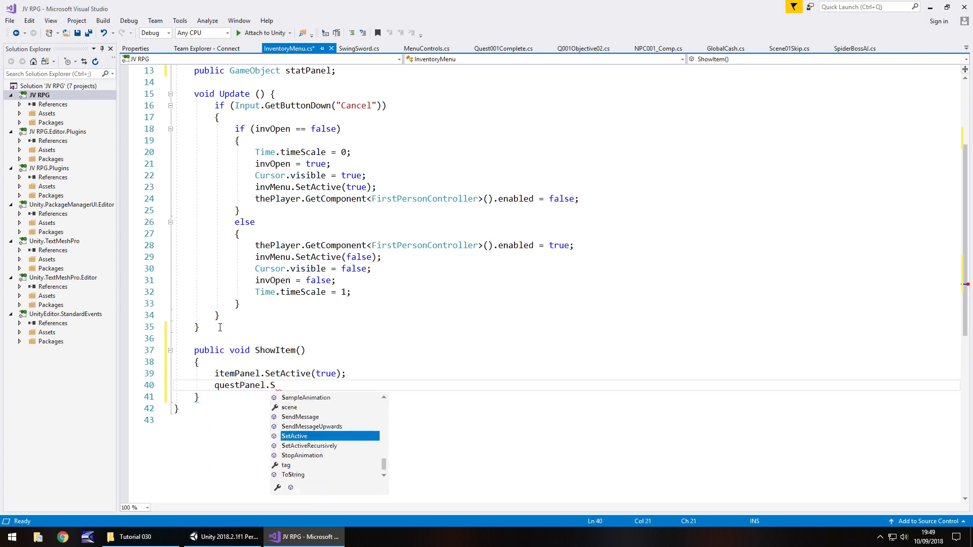
type("etActive(false")
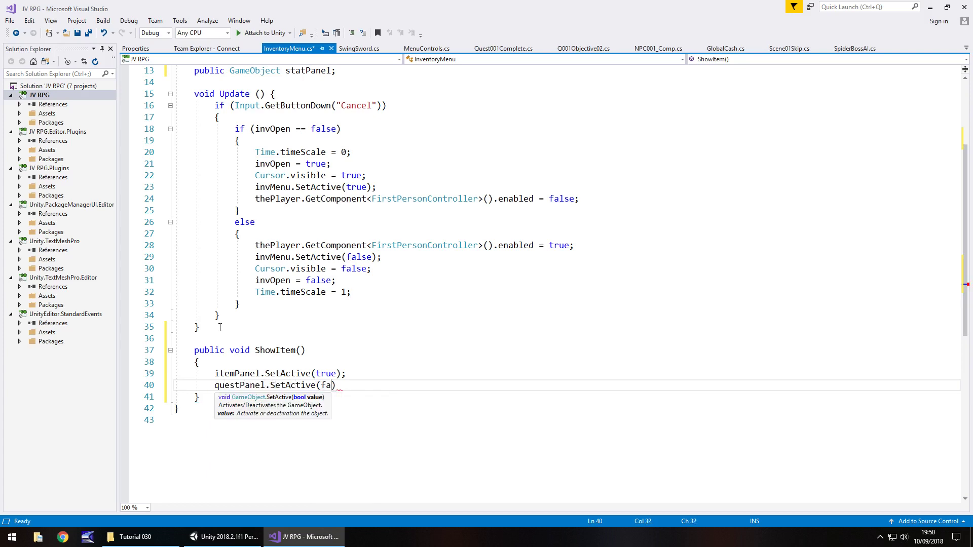
type(");")
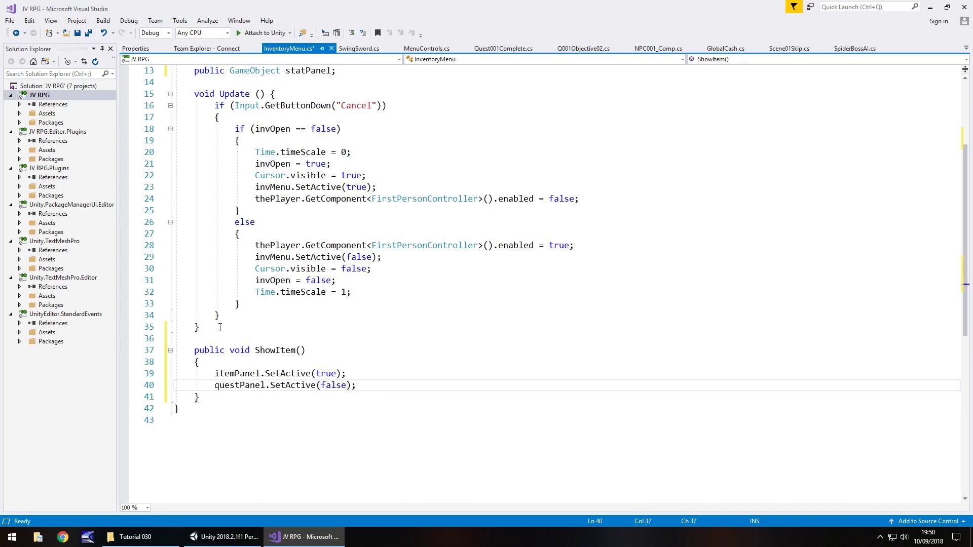
key("Return")
type("stat")
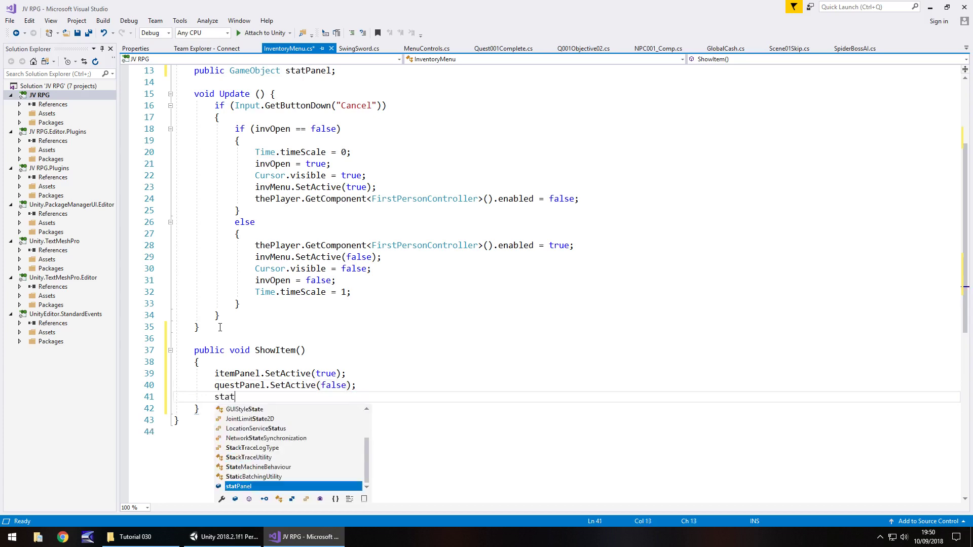
type("Panel.Set")
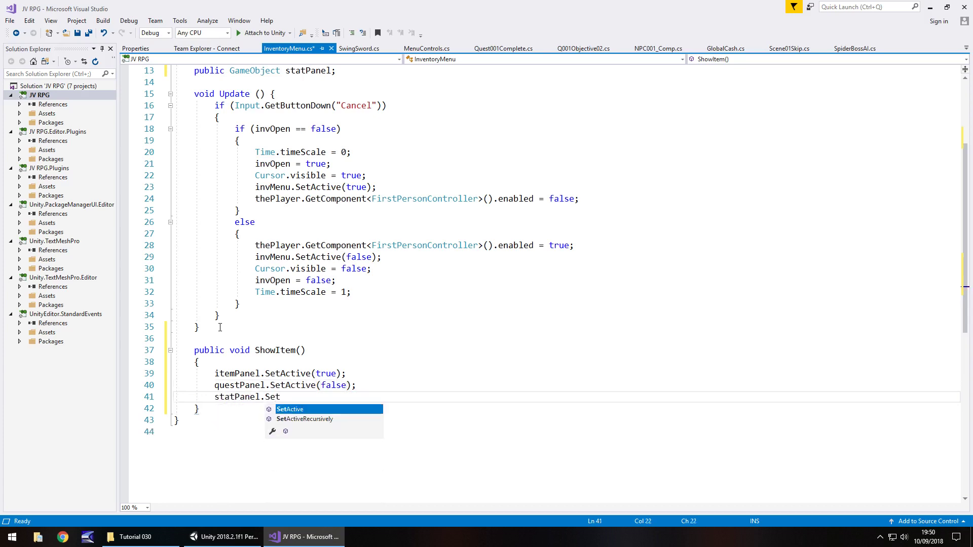
type("Active(false);")
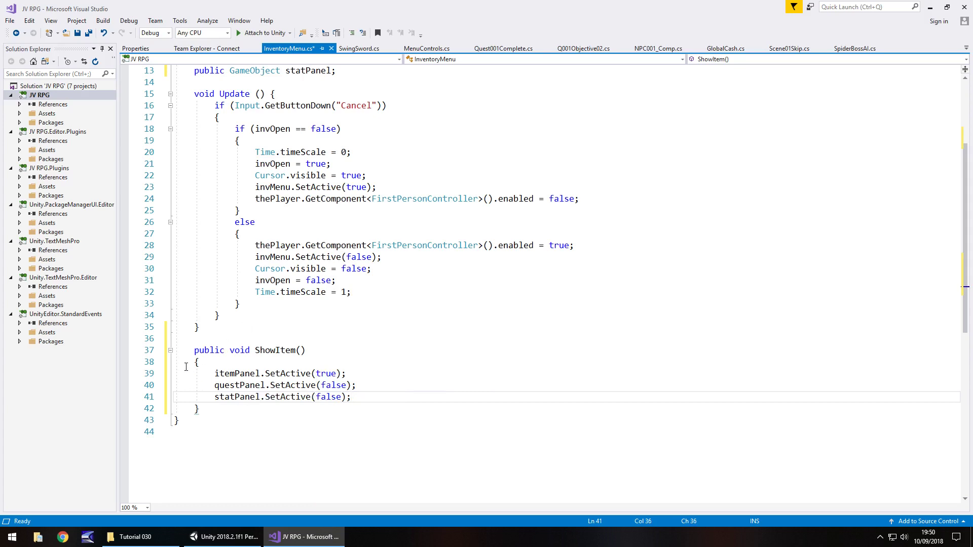
left_click_drag(206, 415, 174, 350)
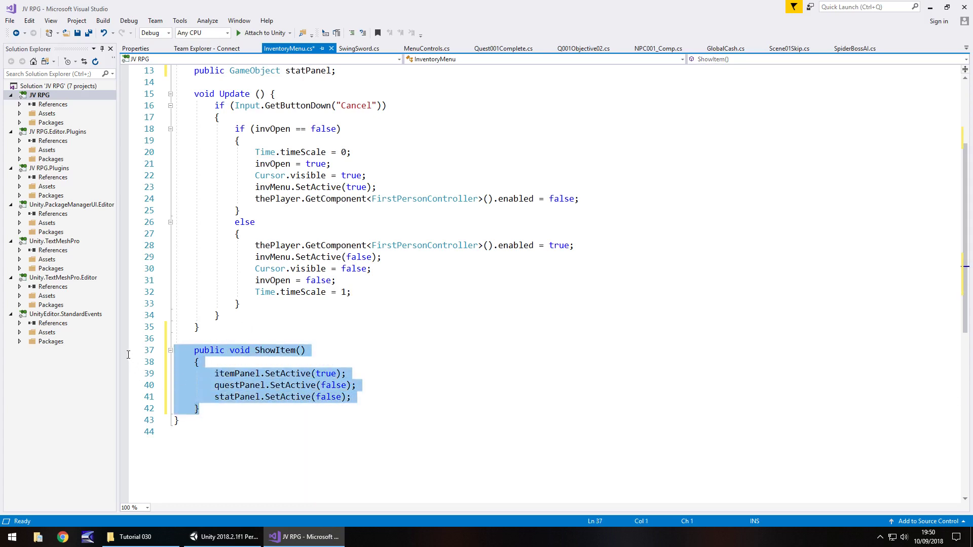
Step: Copy ShowItem into a ShowQuest method that activates only questPanel
key("ctrl+c")
left_click(206, 409)
key("Return")
key("Return")
key("ctrl+v")
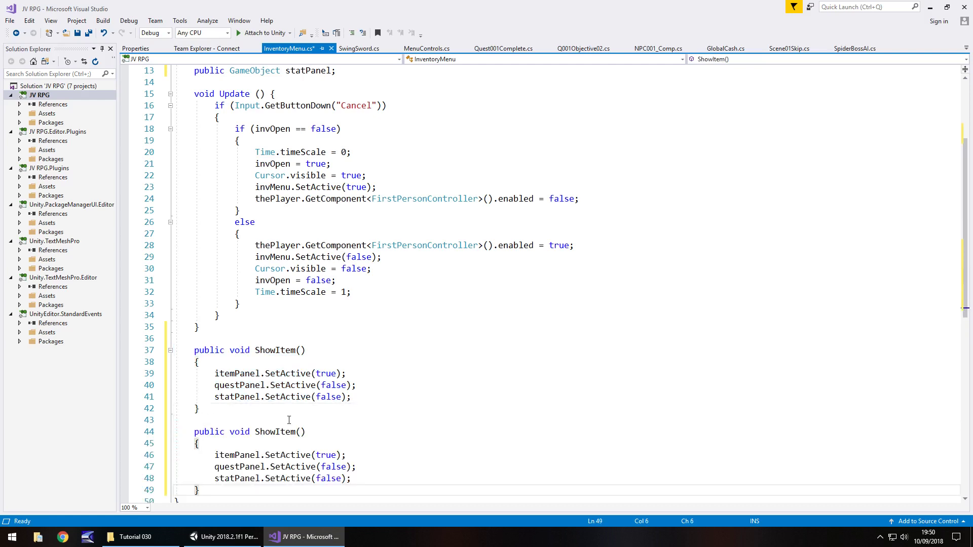
left_click_drag(275, 432, 296, 432)
type("Quest")
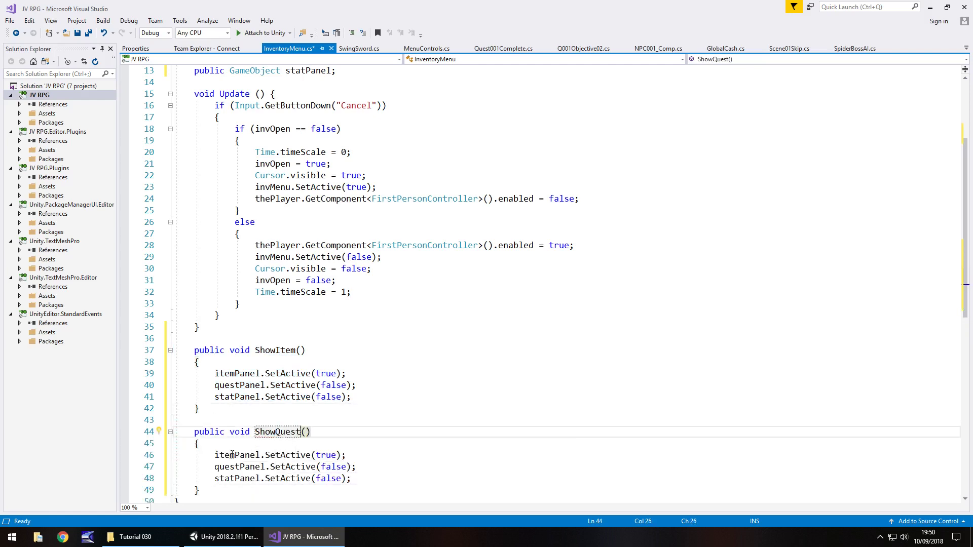
left_click_drag(316, 454, 339, 454)
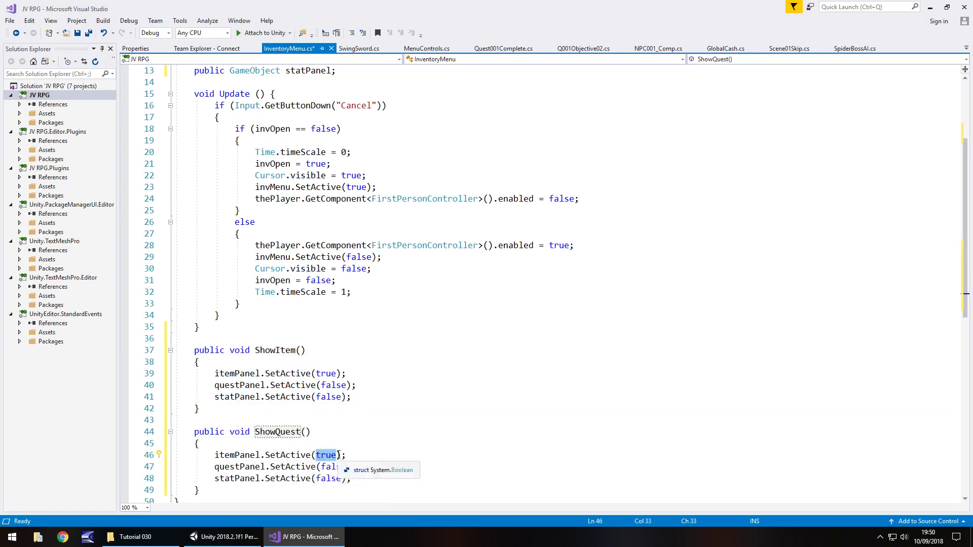
type("false")
left_click(280, 467)
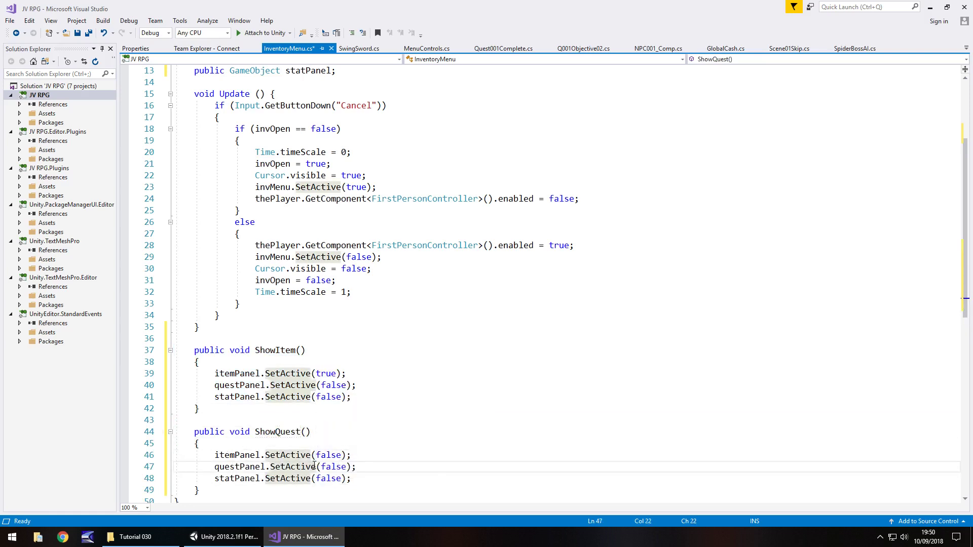
left_click_drag(321, 466, 342, 467)
type("true")
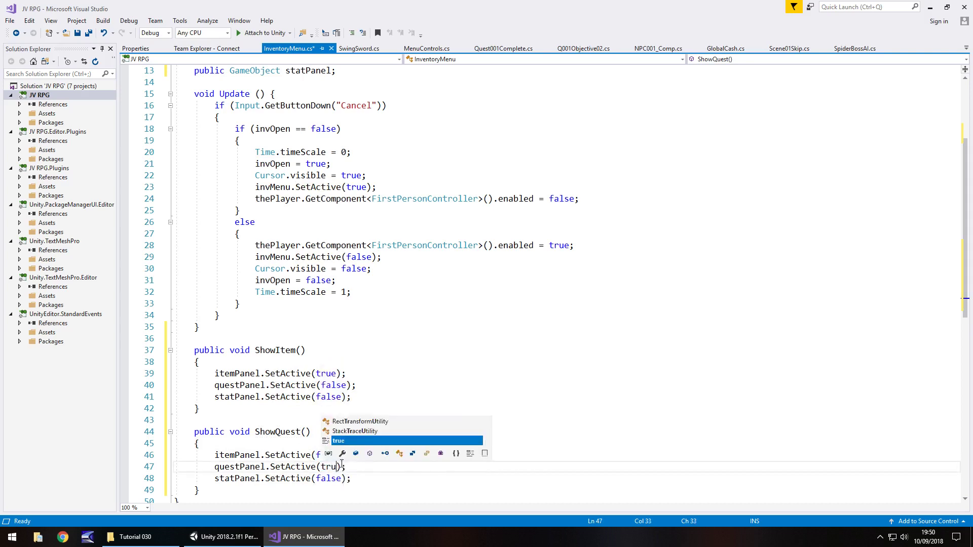
left_click(241, 479)
Step: Paste another copy as ShowStat activating only statPanel, save the script, and return to Unity
scroll(339, 481, "down", 4)
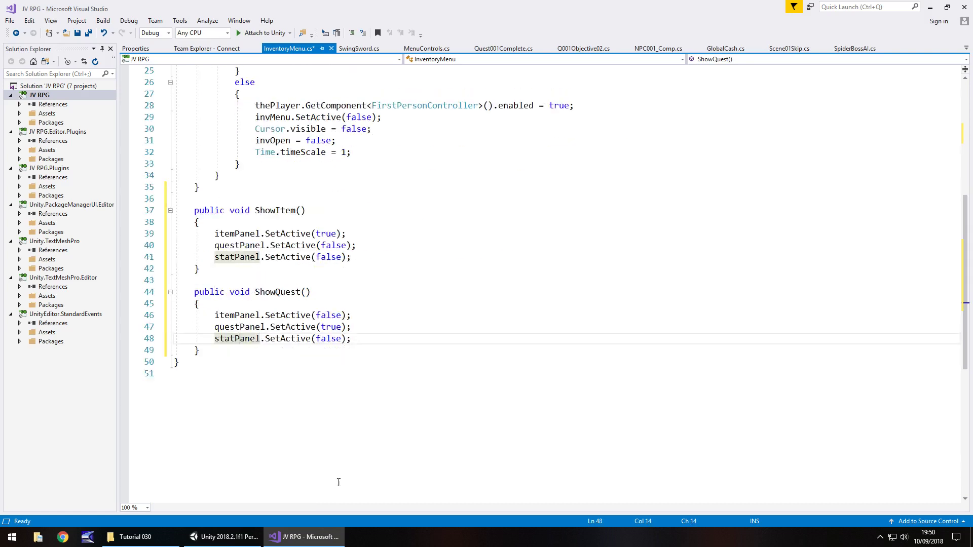
left_click(240, 352)
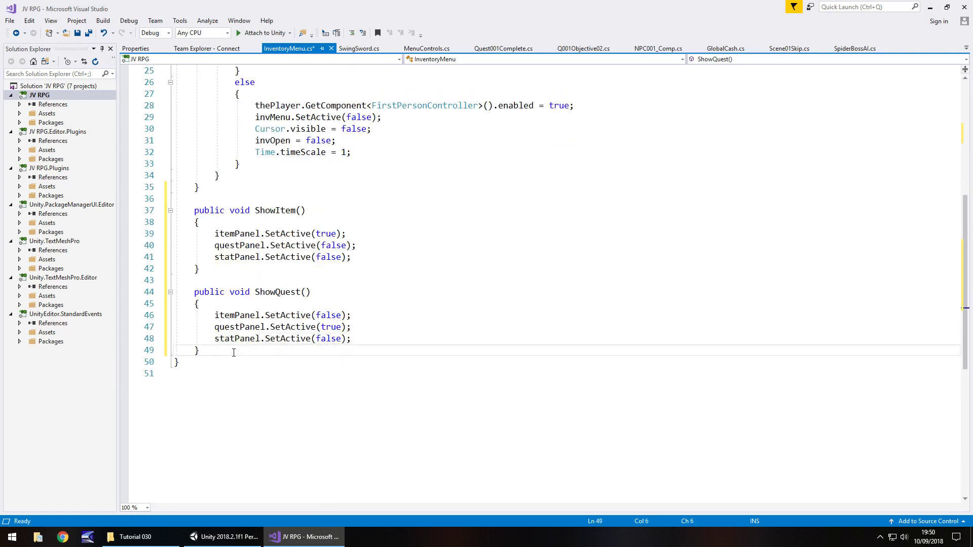
key("Return")
key("Return")
key("ctrl+v")
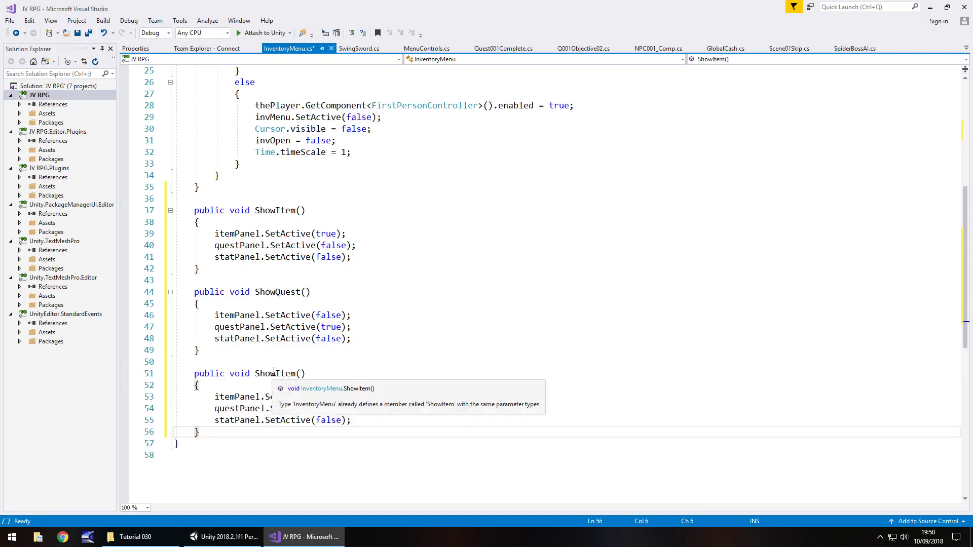
left_click_drag(275, 373, 295, 374)
type("Stat")
double_click(332, 397)
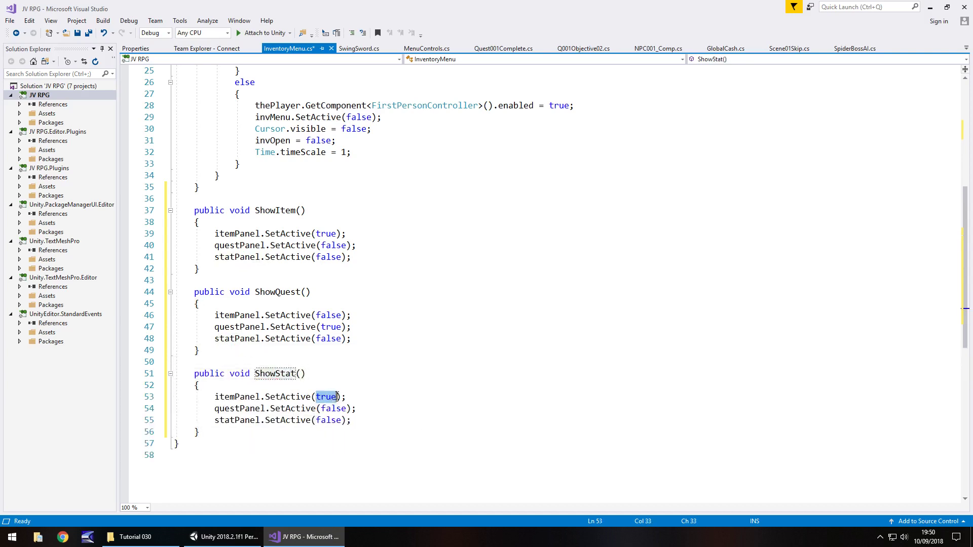
type("false")
left_click(229, 408)
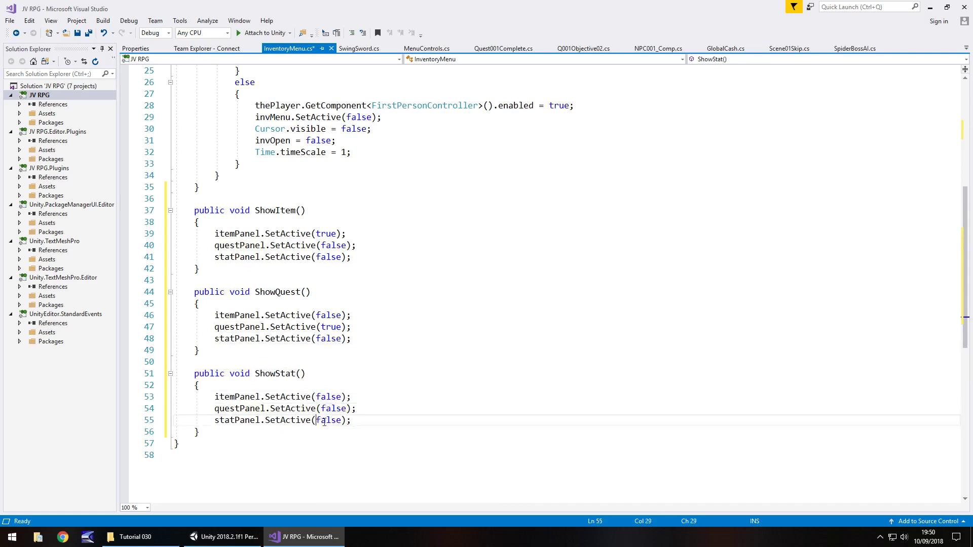
double_click(328, 420)
type("true")
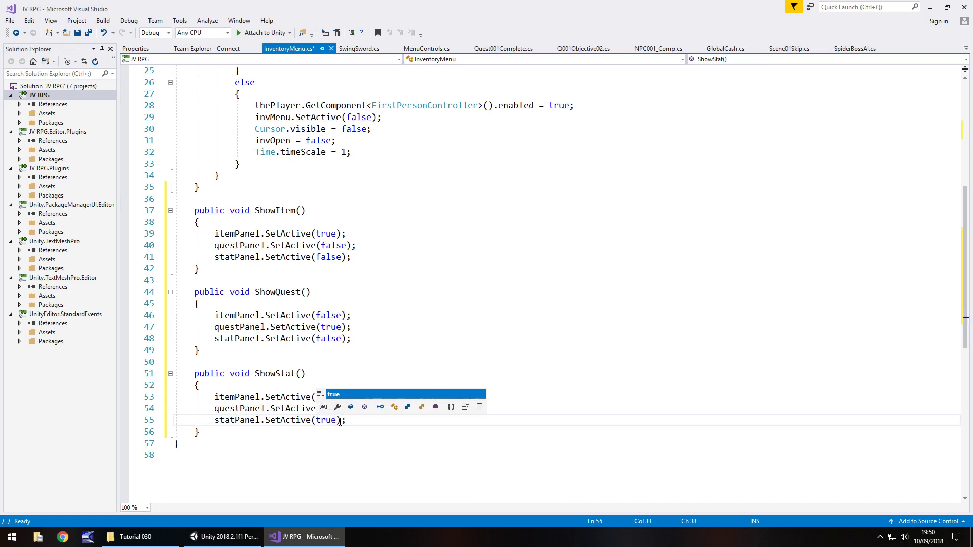
key("ctrl+s")
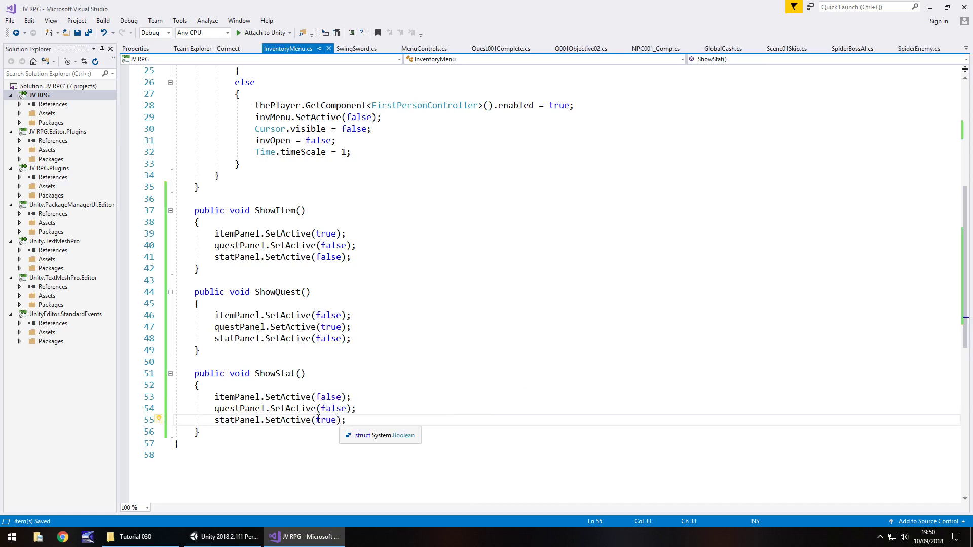
left_click(223, 537)
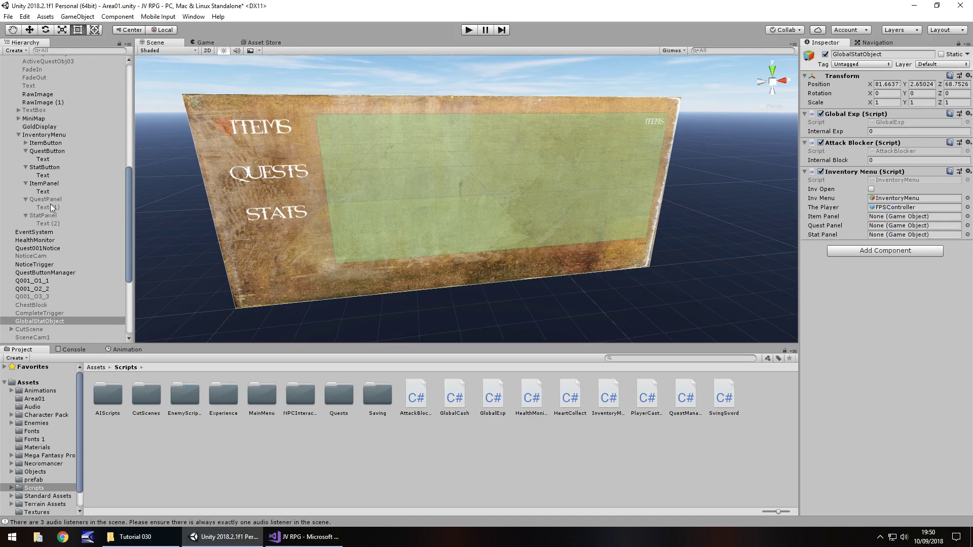
Step: Drag ItemPanel, QuestPanel and StatPanel into the Inventory Menu's Item, Quest and Stat Panel fields
left_click_drag(48, 192, 882, 217)
left_click_drag(49, 199, 884, 226)
left_click_drag(31, 217, 888, 235)
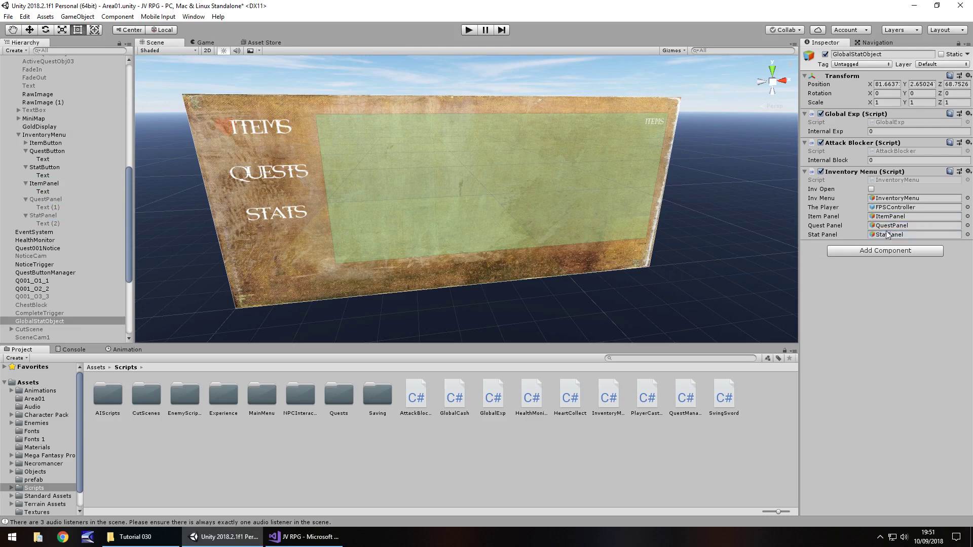
Step: Add an On Click action to ItemButton calling InventoryMenu.ShowItem on GlobalStatObject
left_click(45, 144)
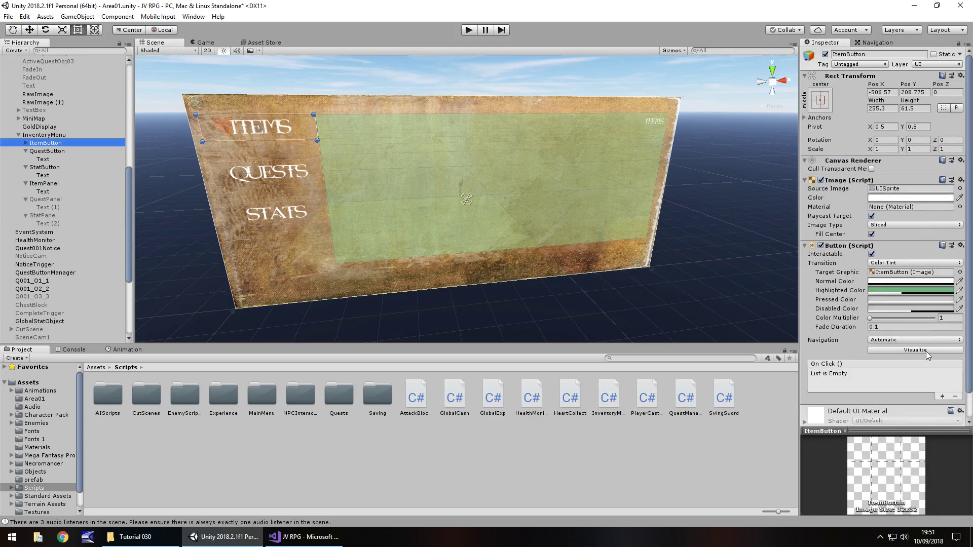
left_click(941, 397)
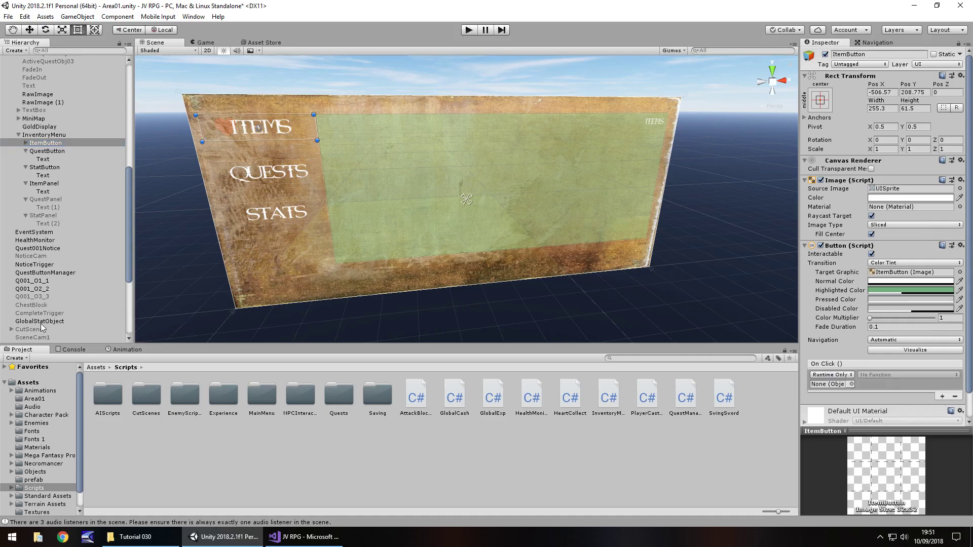
left_click_drag(41, 323, 831, 385)
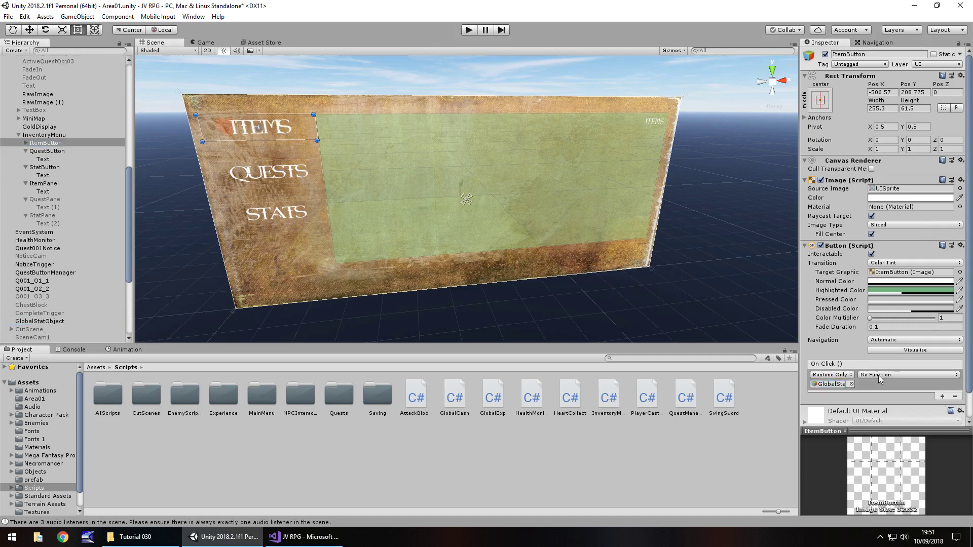
left_click(880, 379)
mouse_move(896, 445)
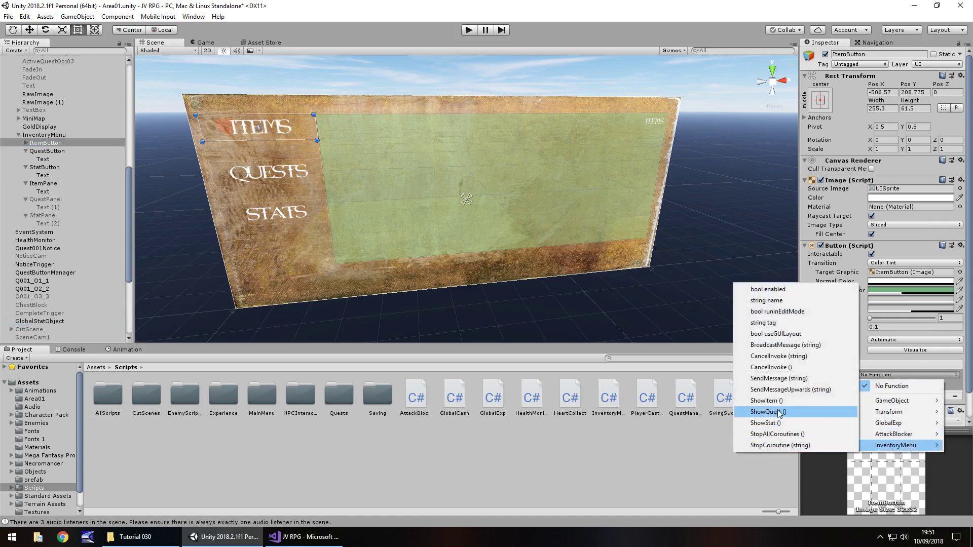
left_click(767, 401)
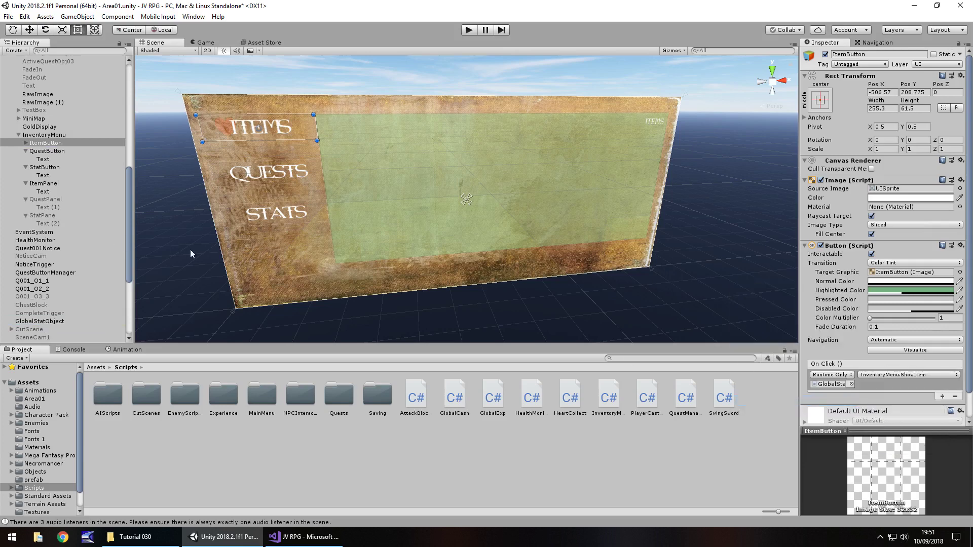
Step: Add an On Click action to QuestButton calling InventoryMenu.ShowQuest on GlobalStatObject
left_click(47, 151)
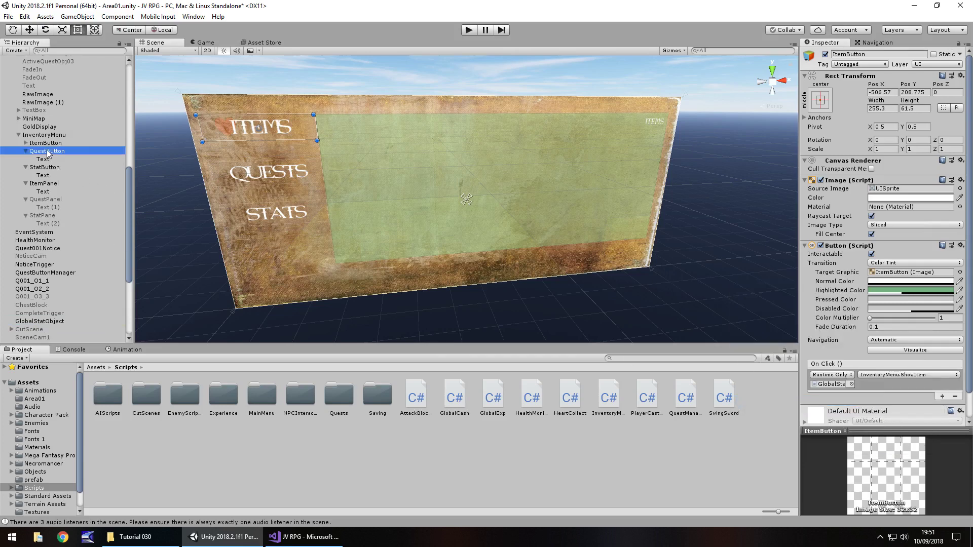
left_click(943, 397)
left_click_drag(28, 323, 832, 385)
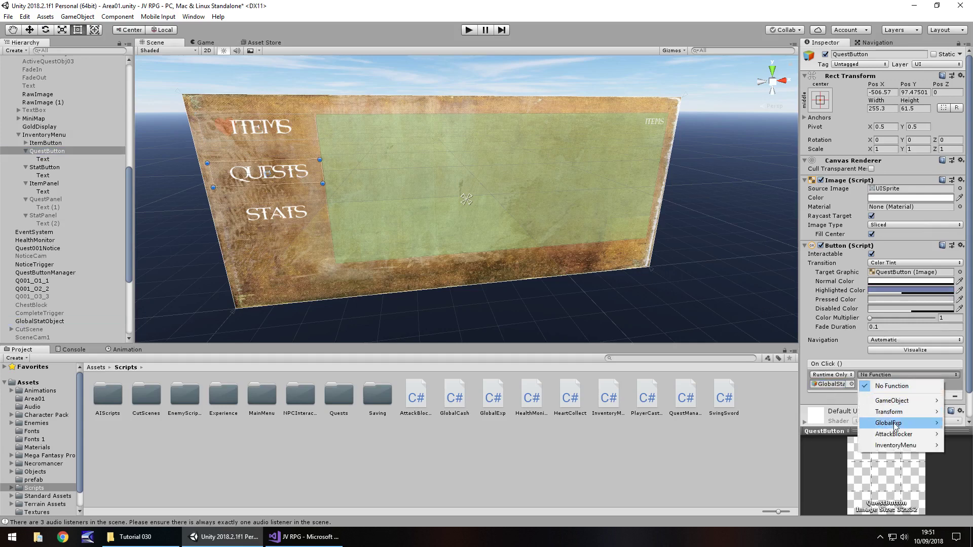
mouse_move(896, 445)
left_click(770, 412)
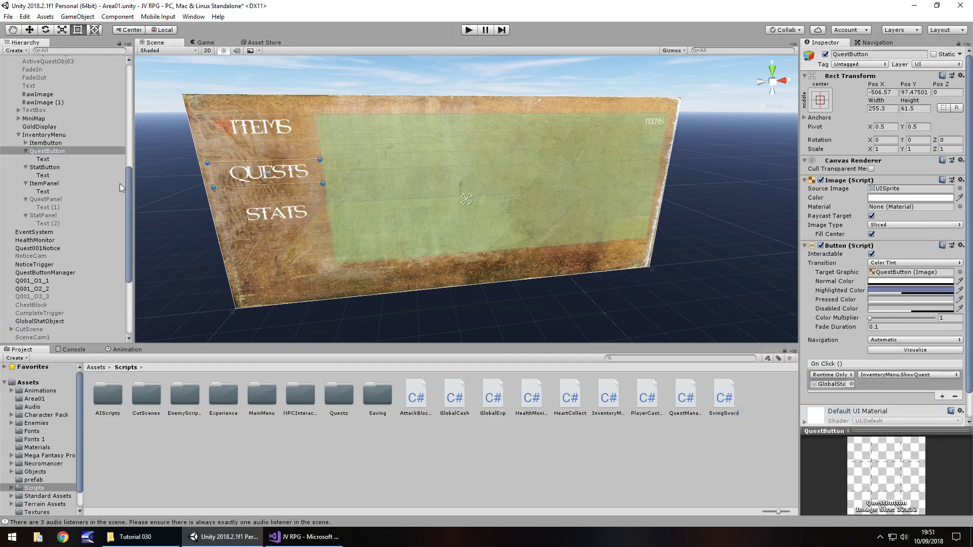
Step: Point StatButton's On Click at GlobalStatObject's InventoryMenu.ShowStat
left_click(45, 167)
left_click_drag(48, 320, 831, 383)
left_click(887, 375)
mouse_move(896, 445)
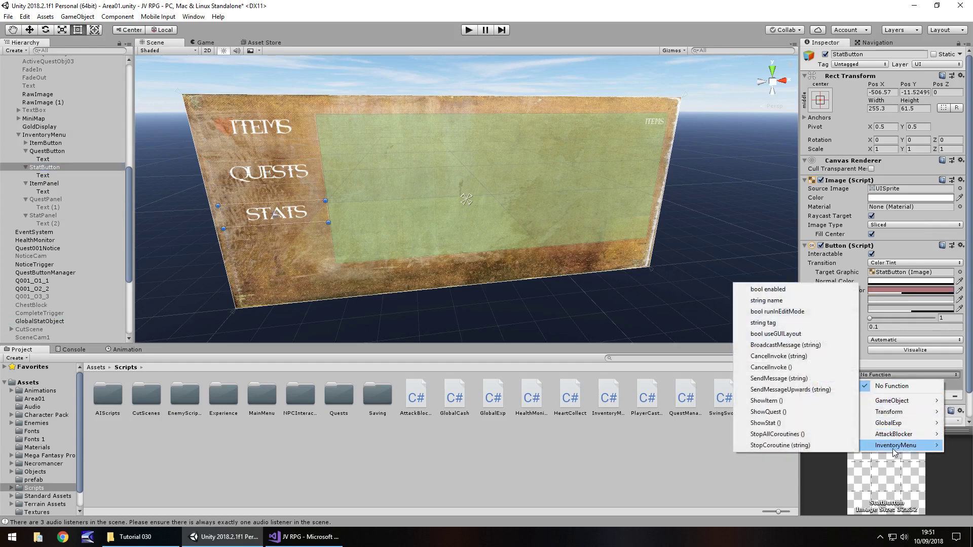
left_click(755, 423)
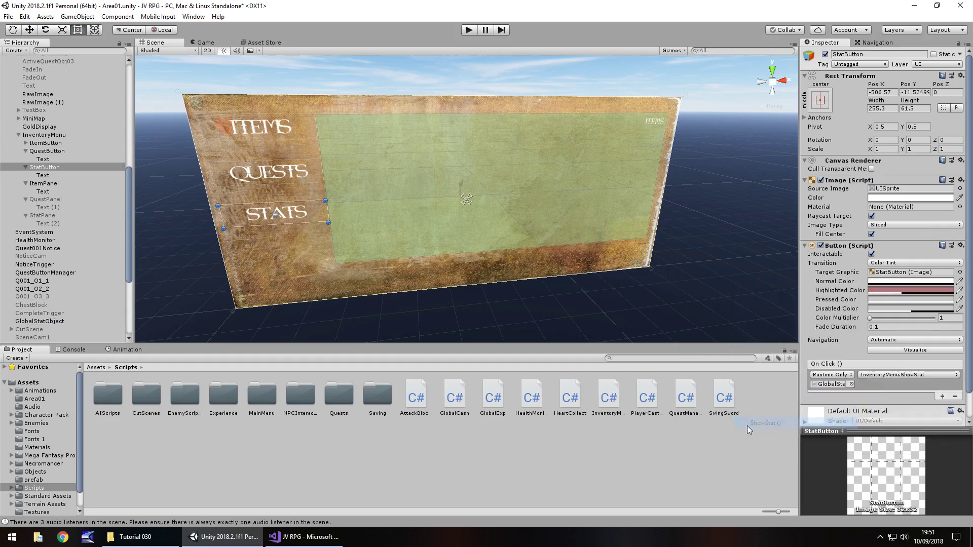
left_click(46, 152)
Step: Deactivate the InventoryMenu object so it starts hidden, then enter Play mode
left_click(44, 135)
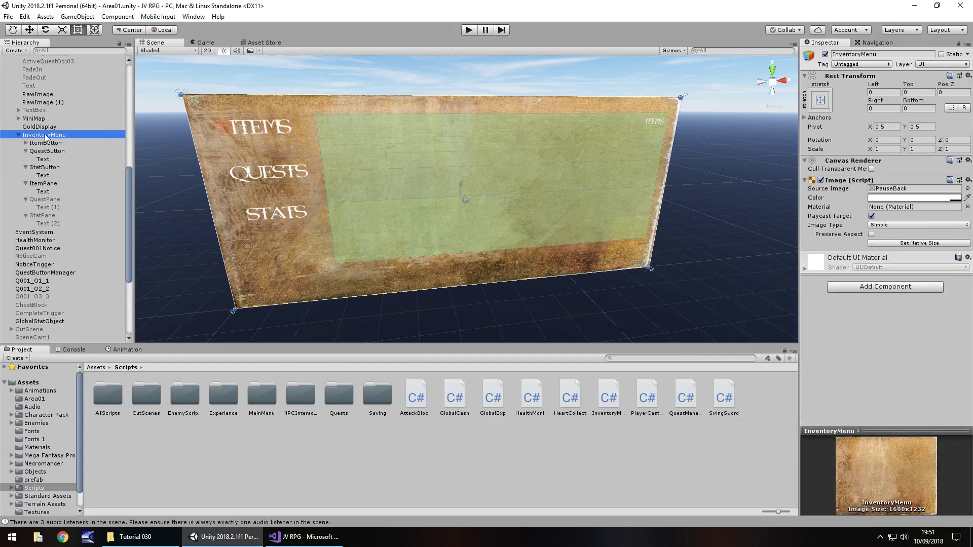
left_click(825, 54)
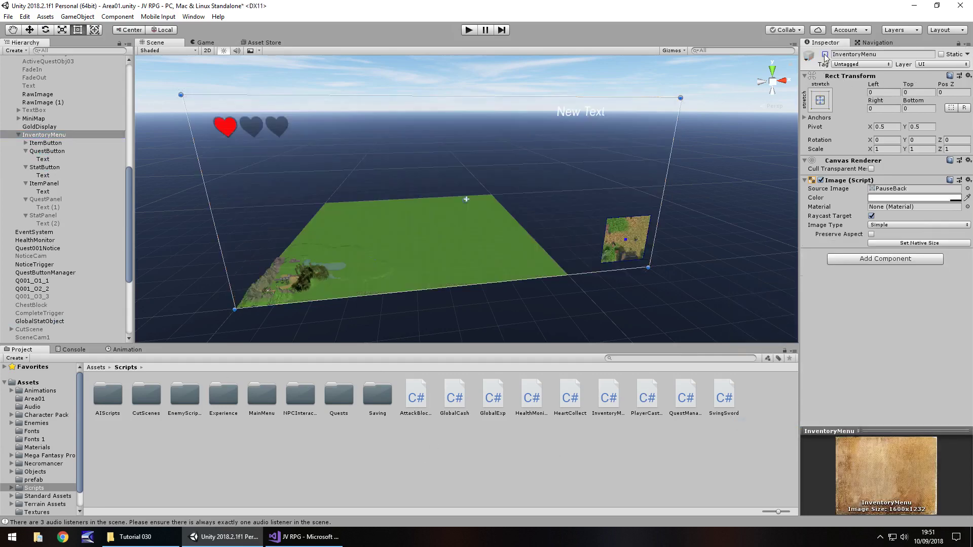
left_click(468, 30)
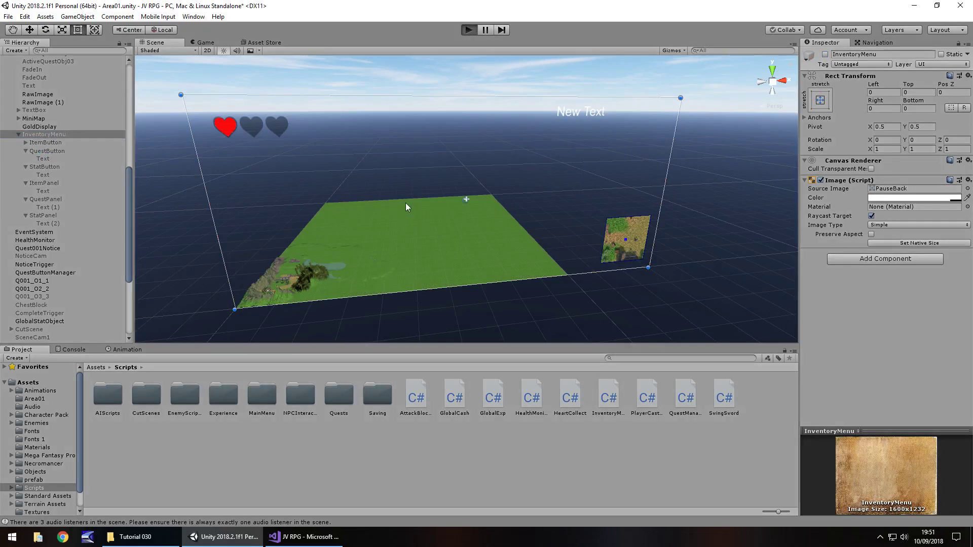
Step: Open the inventory with I, switch repeatedly between Items, Quests and Stats, then close it
key("i")
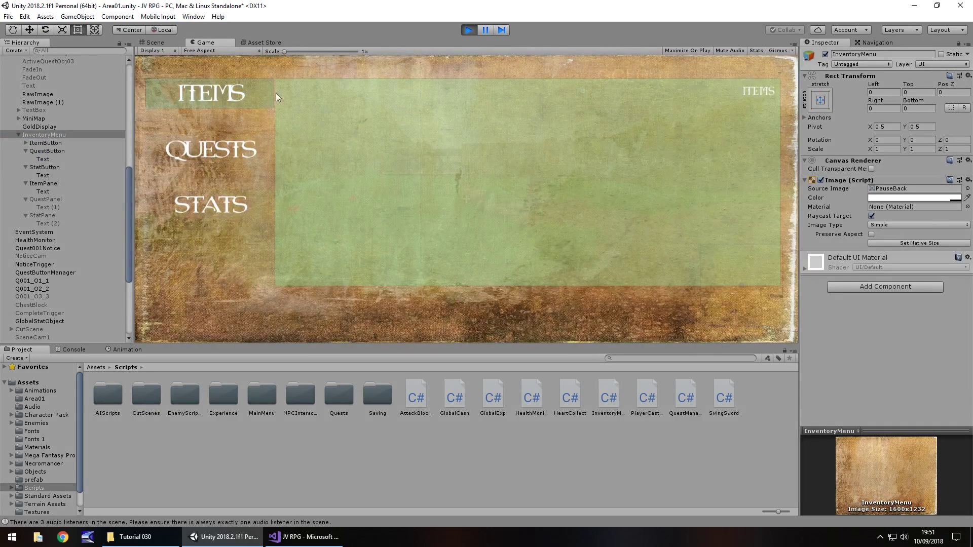
left_click(212, 147)
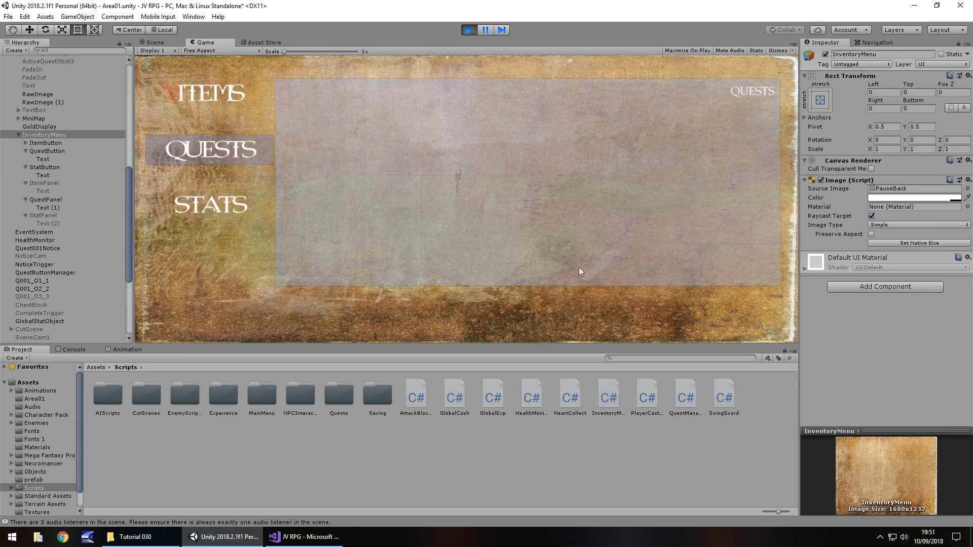
left_click(225, 211)
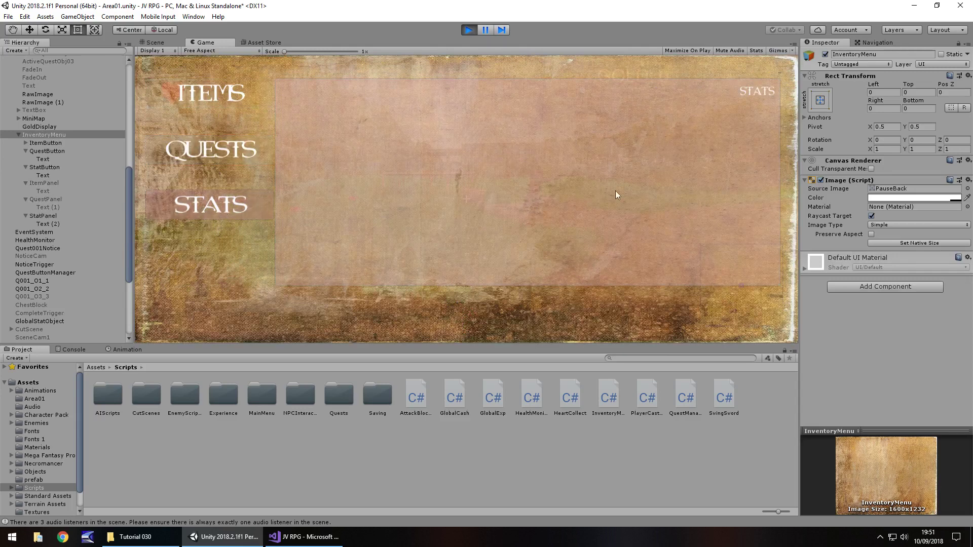
left_click(440, 132)
left_click(200, 148)
left_click(213, 99)
left_click(192, 202)
left_click(209, 144)
left_click(211, 91)
left_click(208, 155)
left_click(206, 203)
left_click(210, 152)
left_click(210, 95)
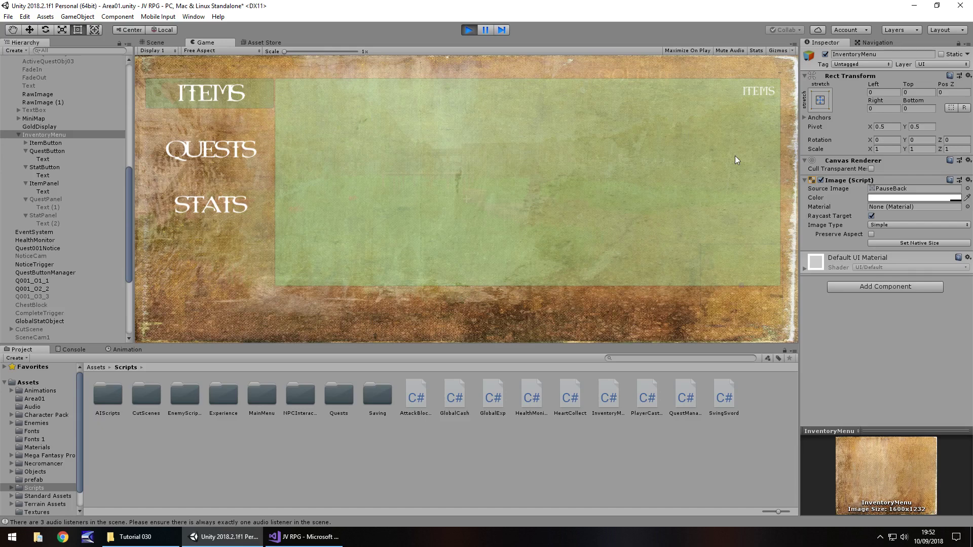
left_click(222, 151)
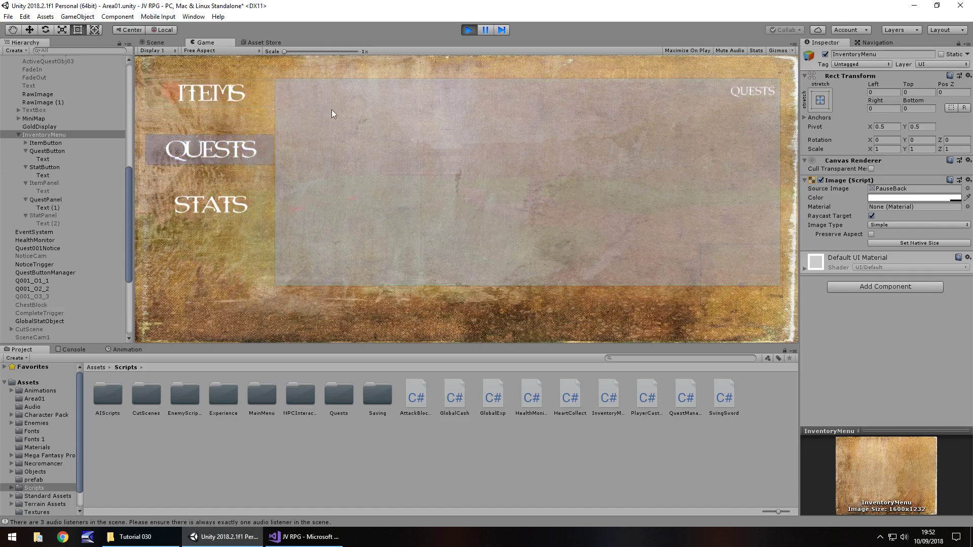
left_click(223, 209)
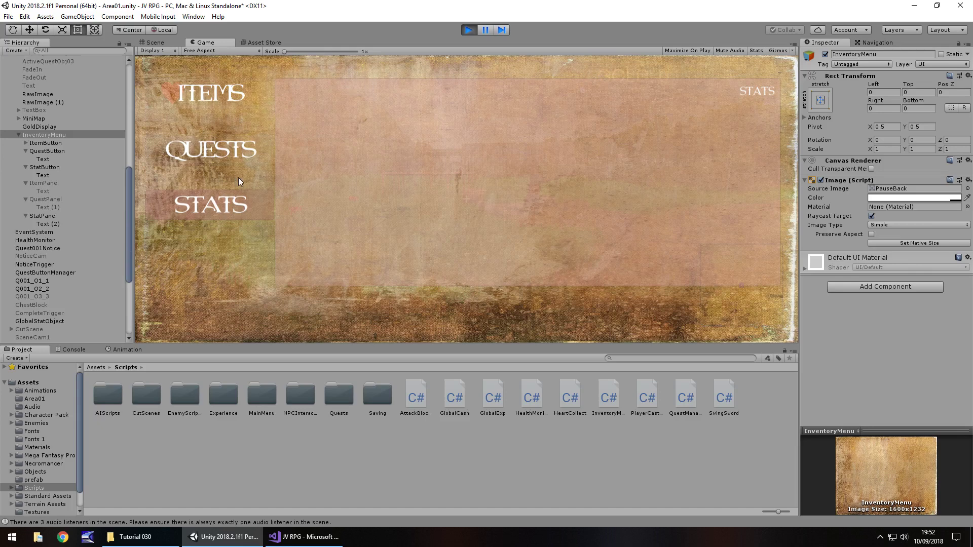
key("i")
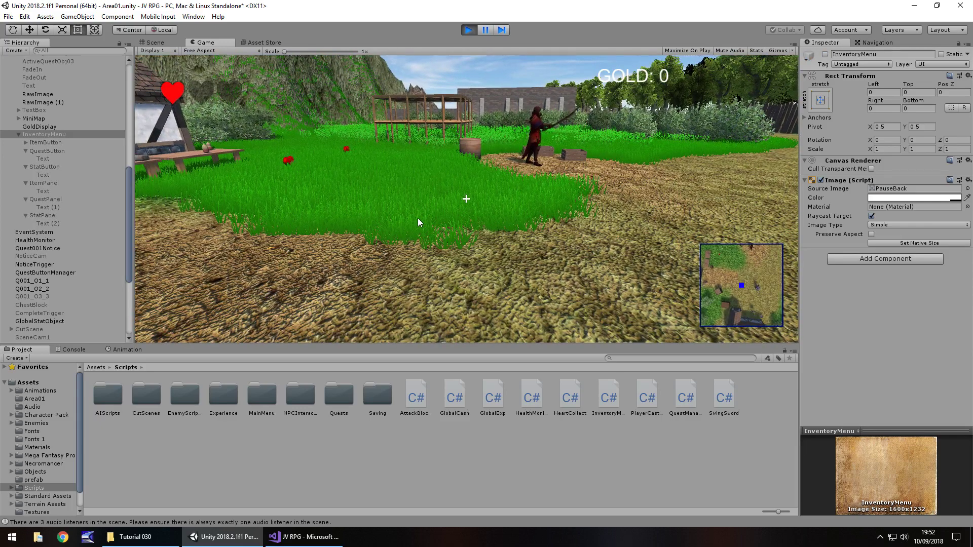
Step: Click back into the Game view, then stop Play mode with Ctrl+P
left_click(418, 219)
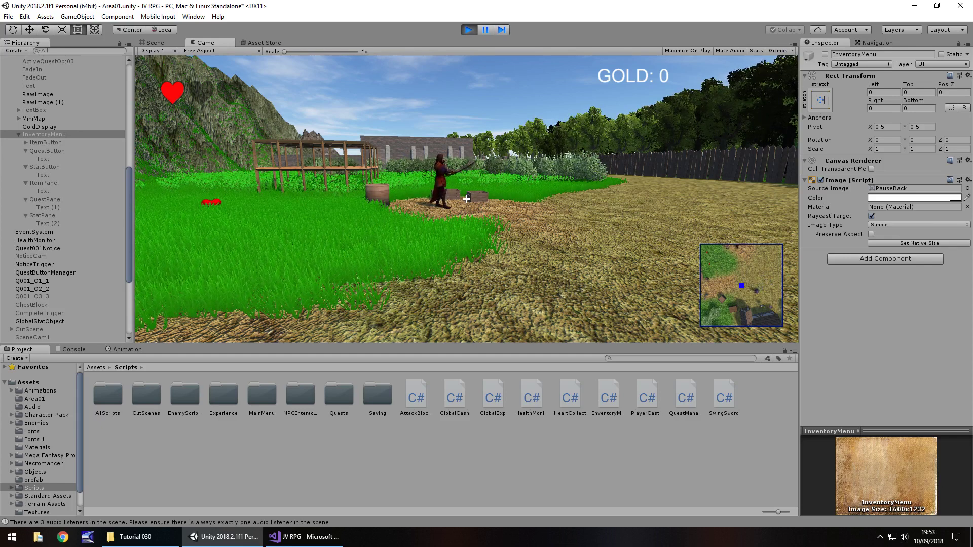
key("ctrl+p")
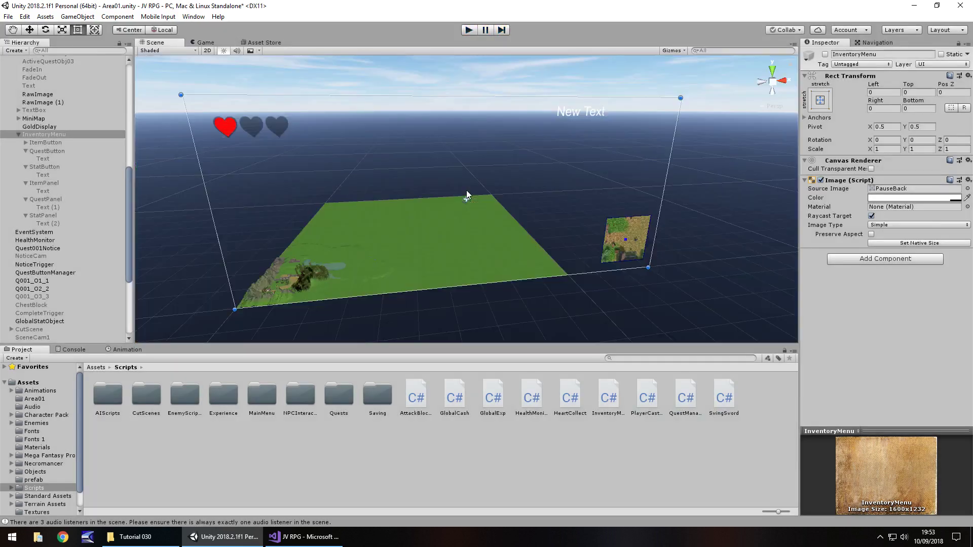